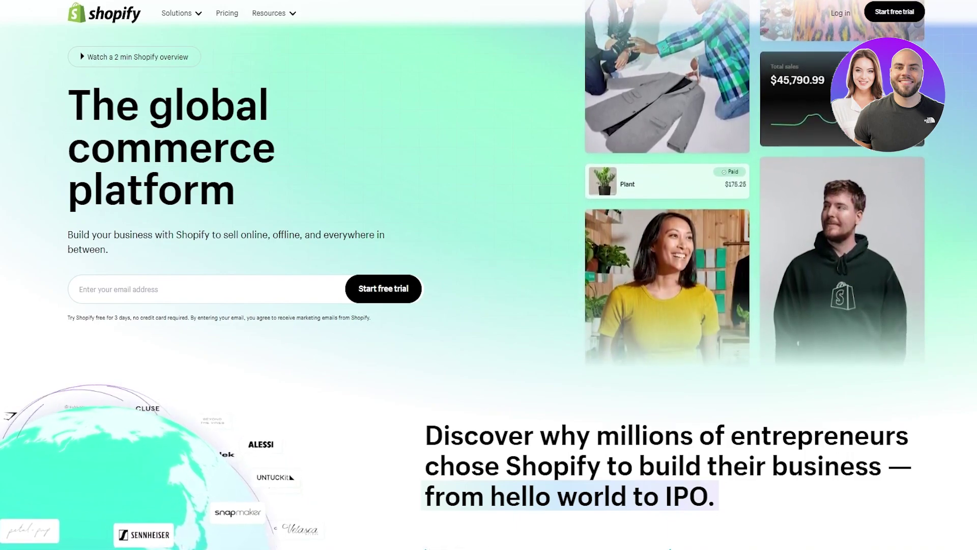
- Start a Shopify free trial, skip onboarding as a just-starting business, and choose email sign-up
left_click(905, 14)
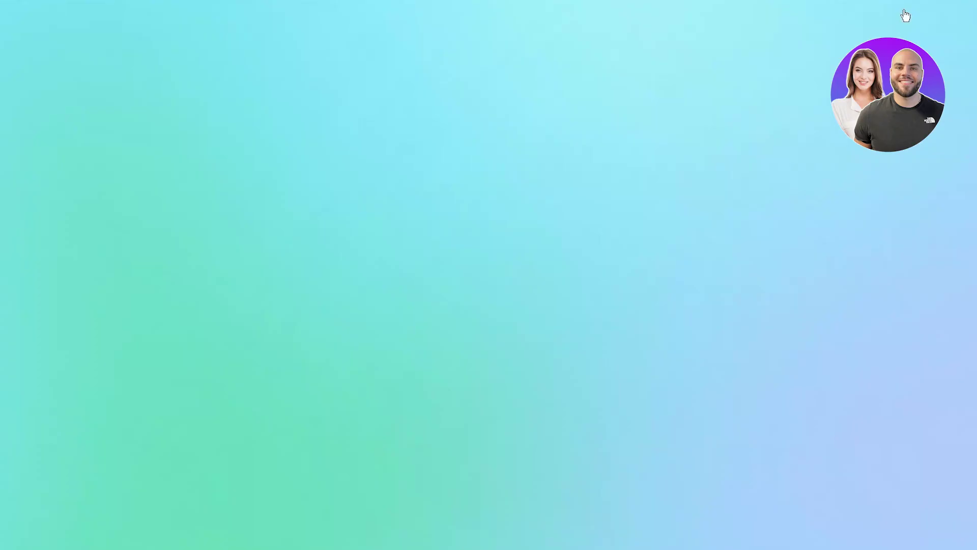
left_click(397, 246)
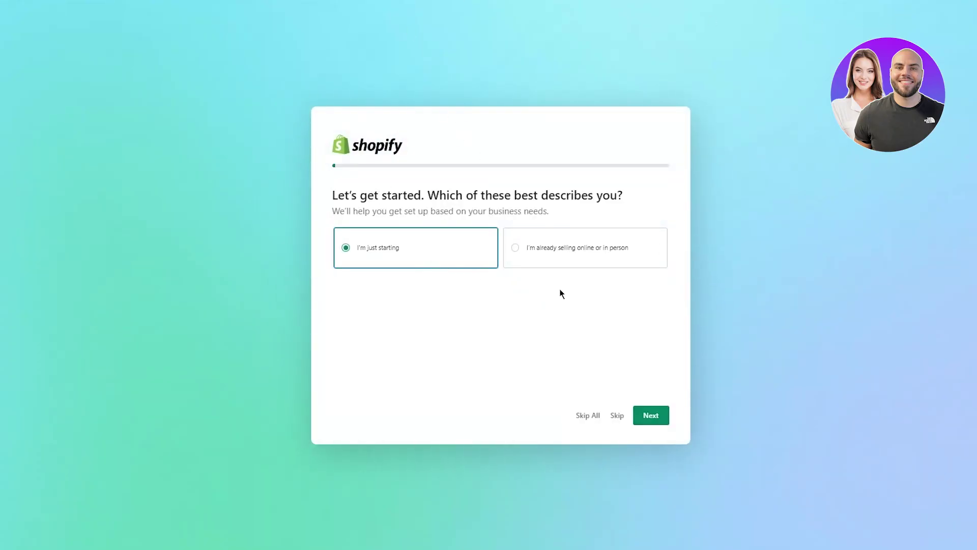
left_click(590, 417)
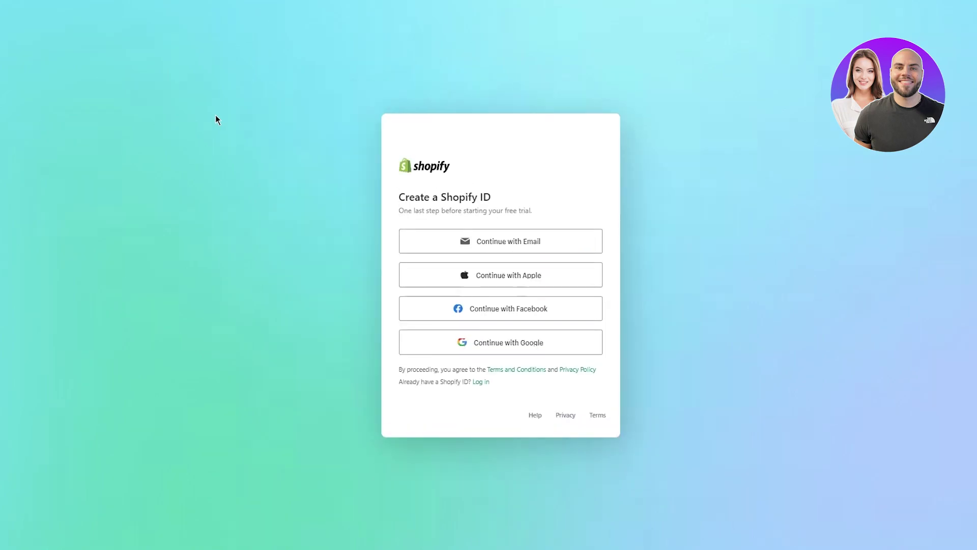
left_click(566, 241)
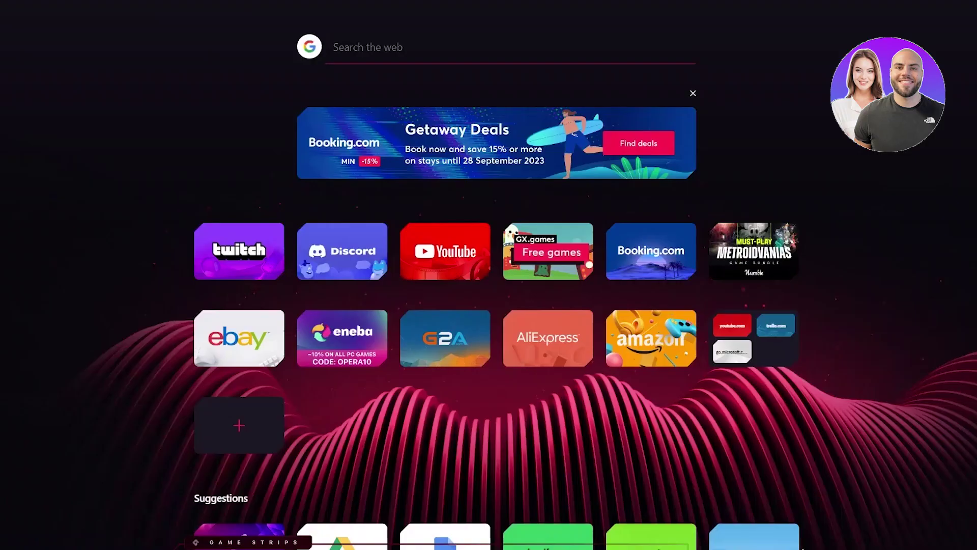
- On temp-mail.org, copy the temporary address, then delete it to get a new one
type("temp")
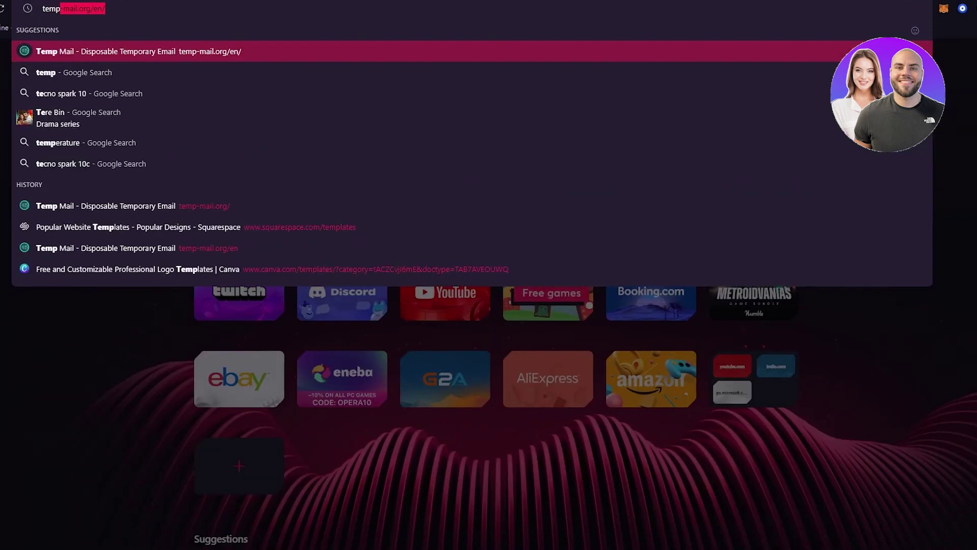
key("Return")
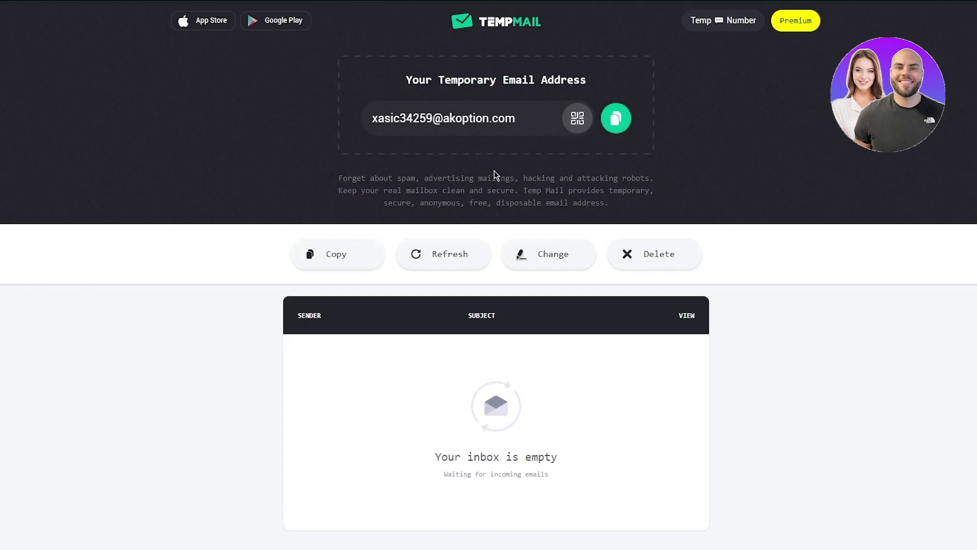
left_click(623, 113)
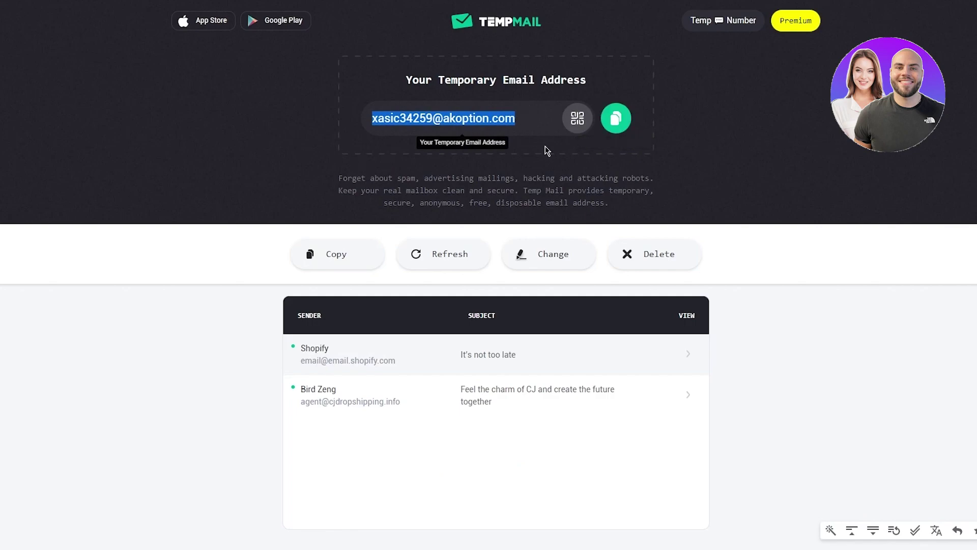
left_click(673, 267)
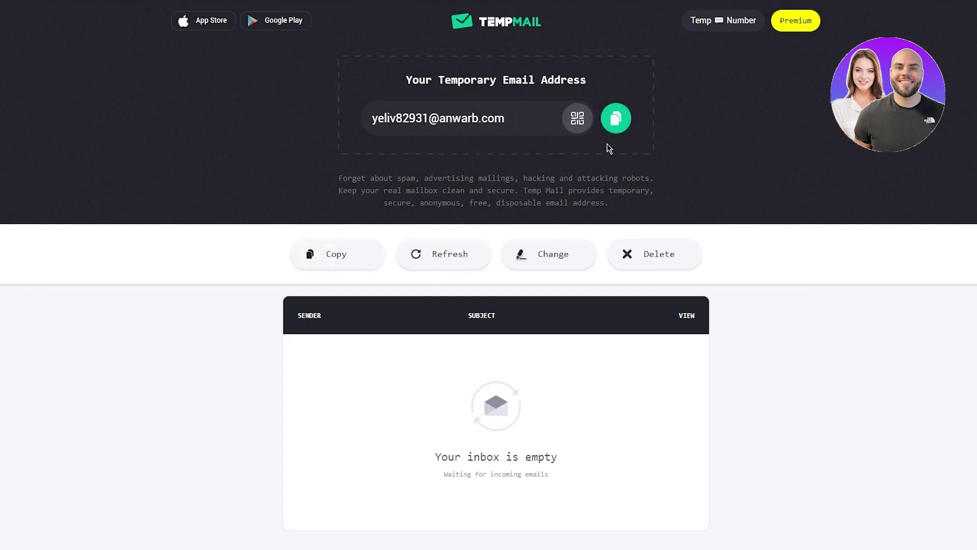
- Paste the new temporary email into the Shopify ID form, enter a password, and create the ID
left_click(615, 122)
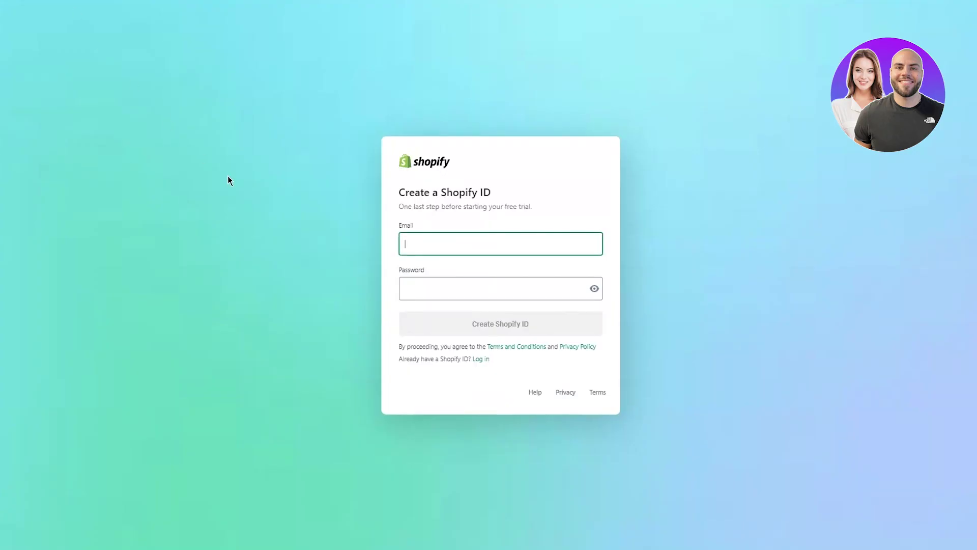
right_click(414, 243)
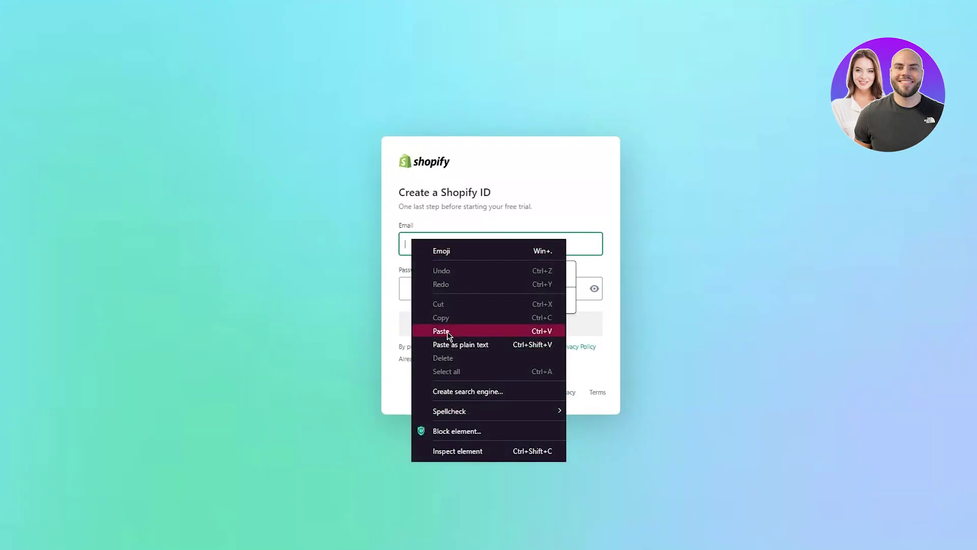
left_click(460, 331)
left_click(425, 291)
type("anwarb.com")
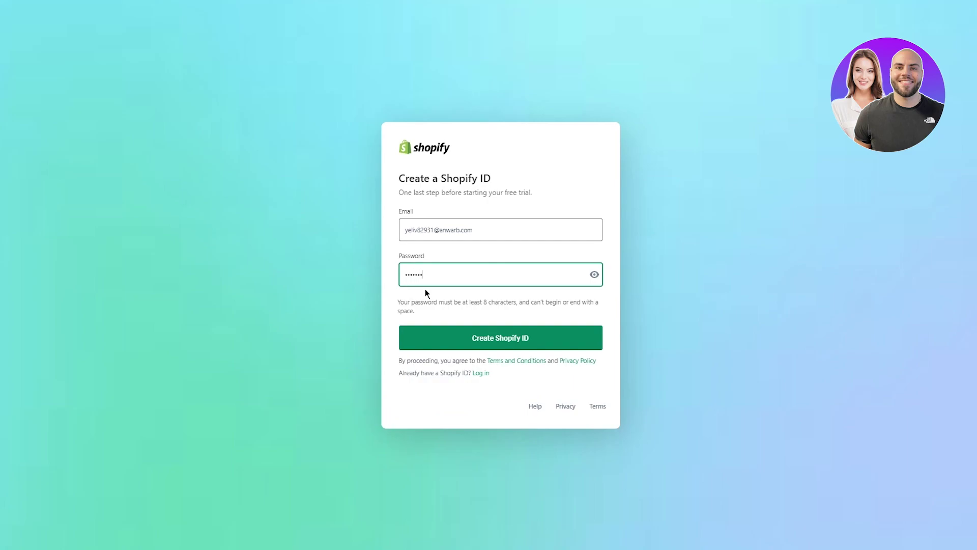
type("a")
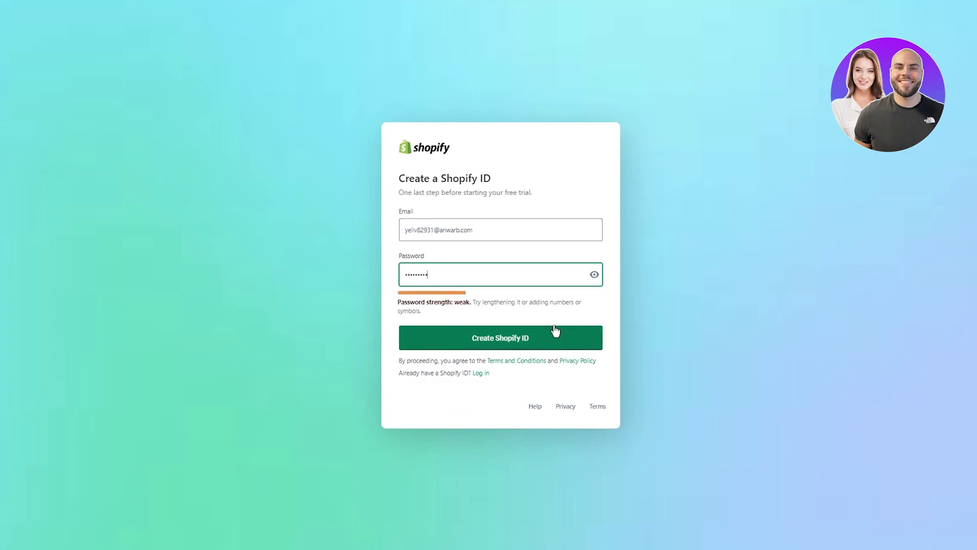
left_click(556, 331)
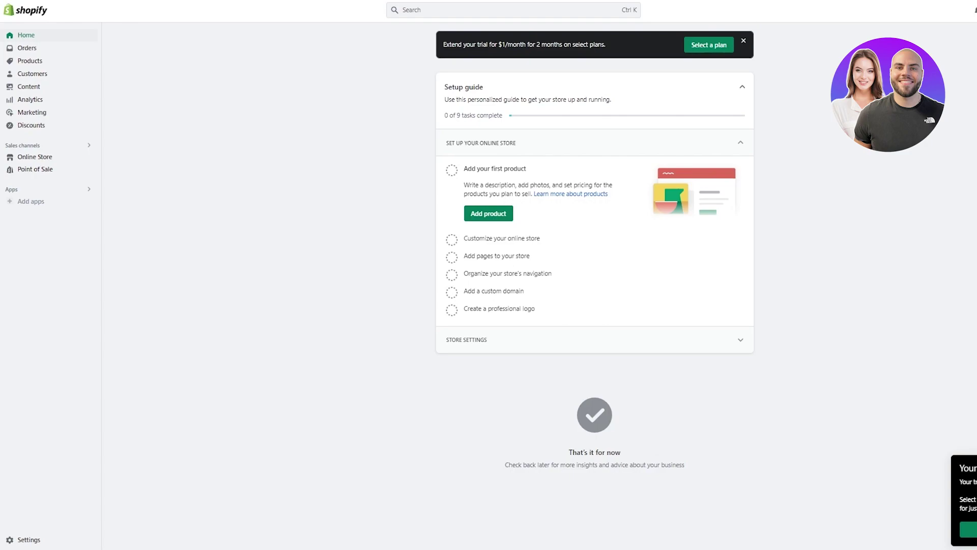
- Go from Online Store Themes to Preferences and scroll down to the Google Analytics section
left_click(45, 158)
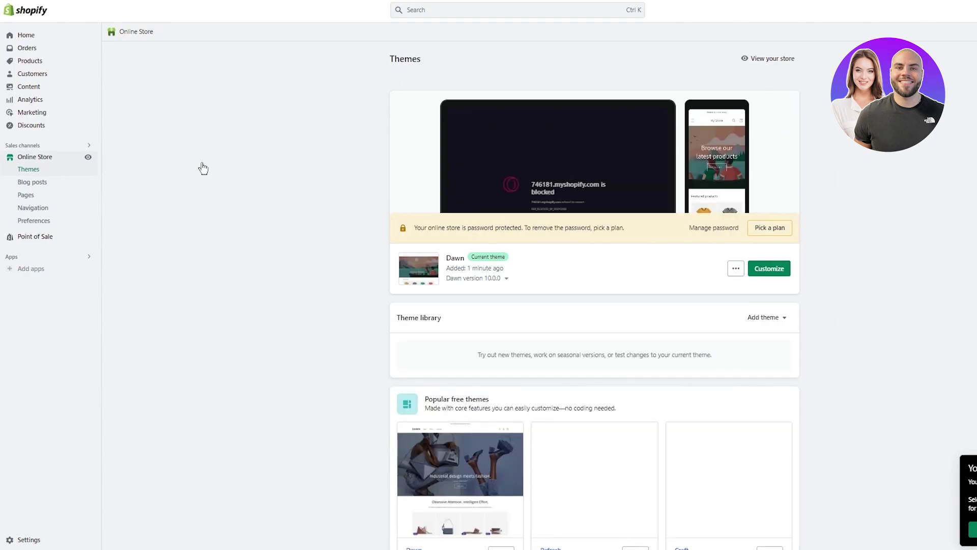
left_click(735, 268)
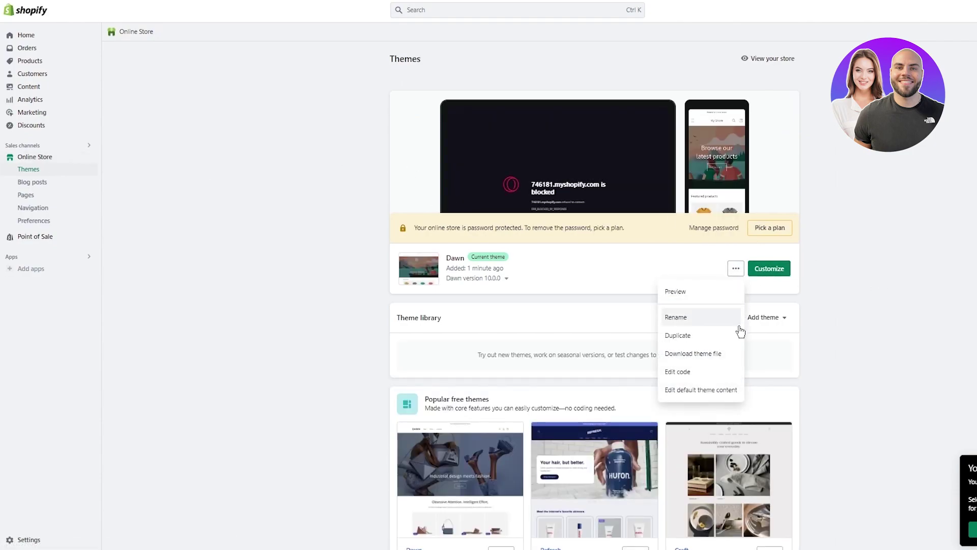
left_click(832, 328)
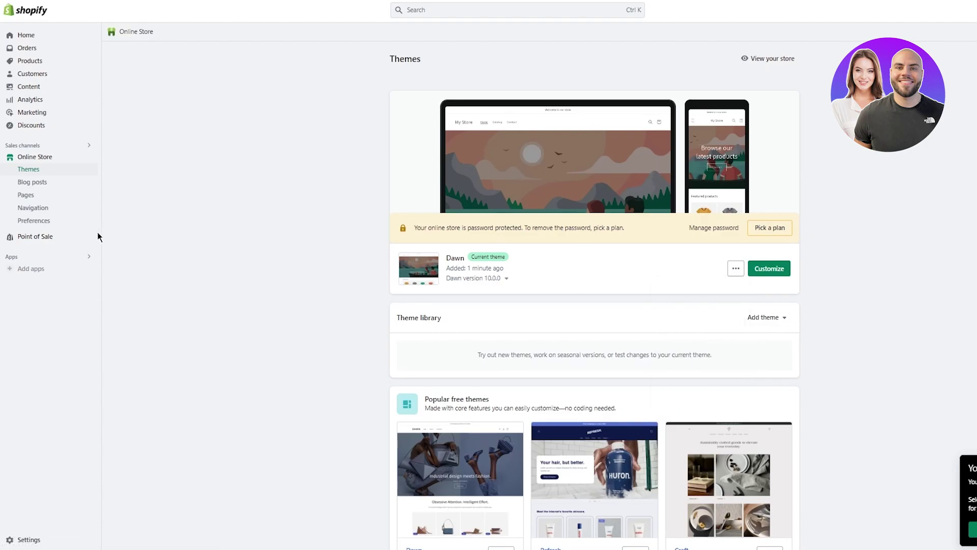
left_click(41, 220)
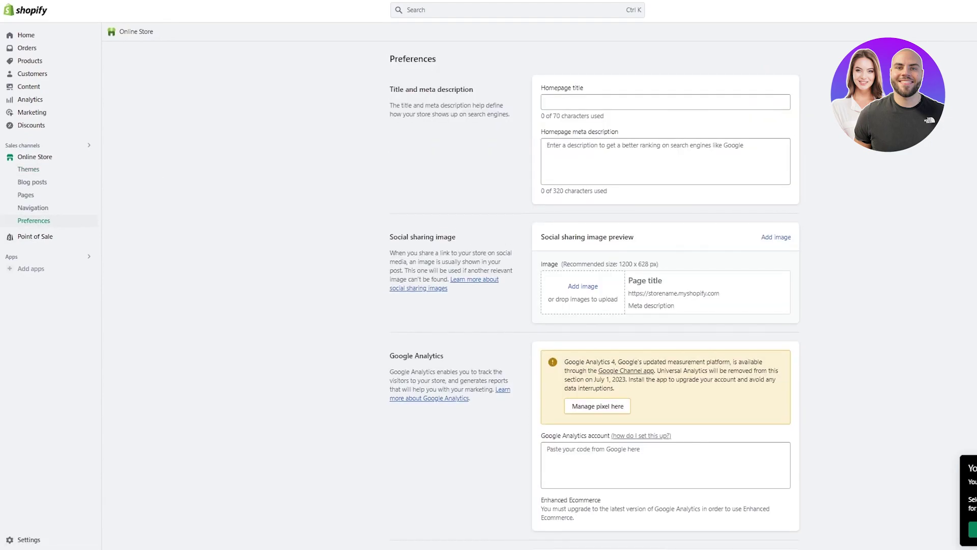
scroll(616, 259, "down", 2)
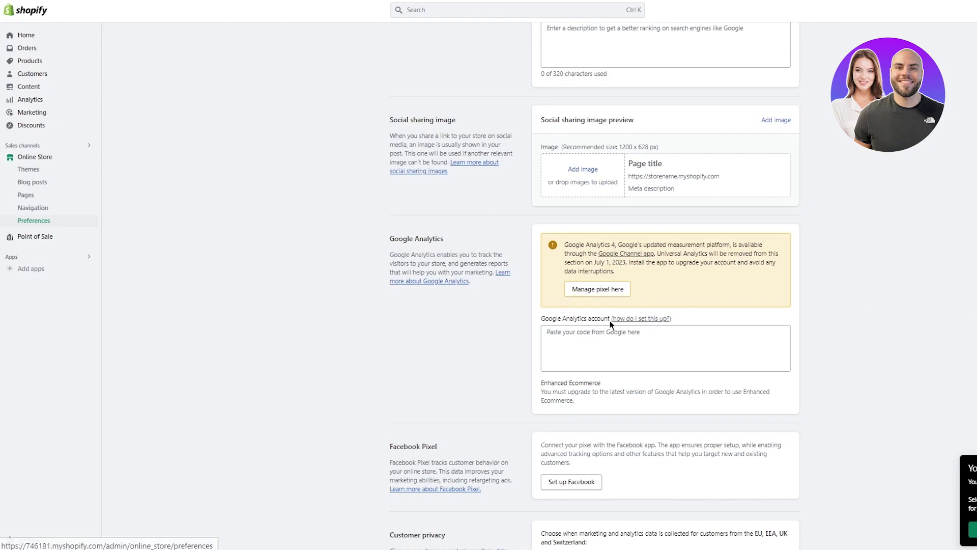
left_click(631, 317)
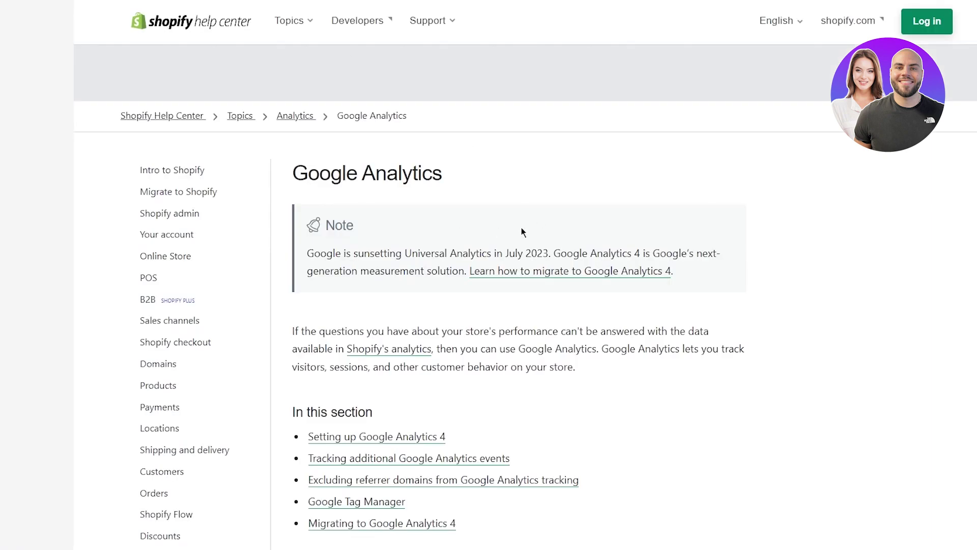
scroll(519, 229, "down", 1)
scroll(518, 227, "down", 1)
left_click_drag(351, 175, 663, 205)
left_click(830, 238)
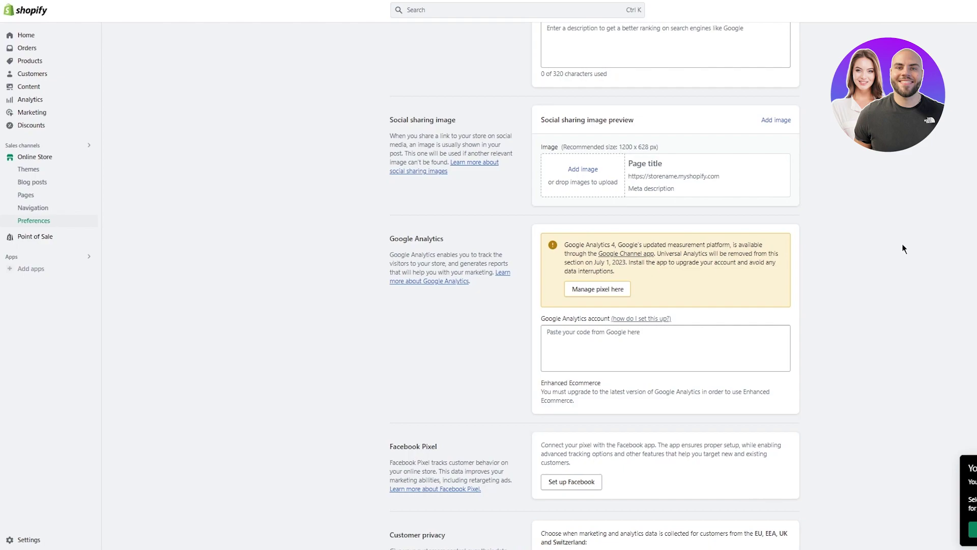
- Open the Shopify App Store from Apps and search for 'google'
left_click(41, 269)
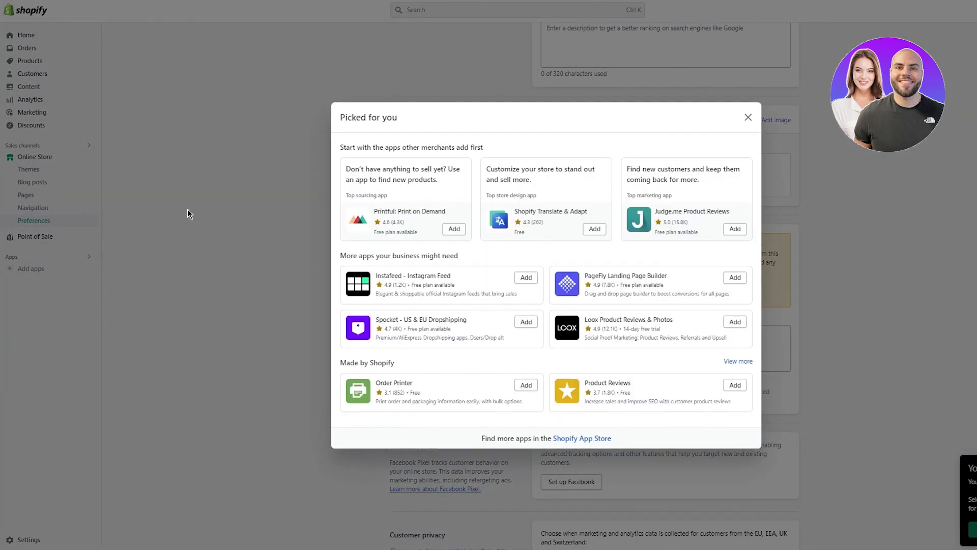
left_click(591, 439)
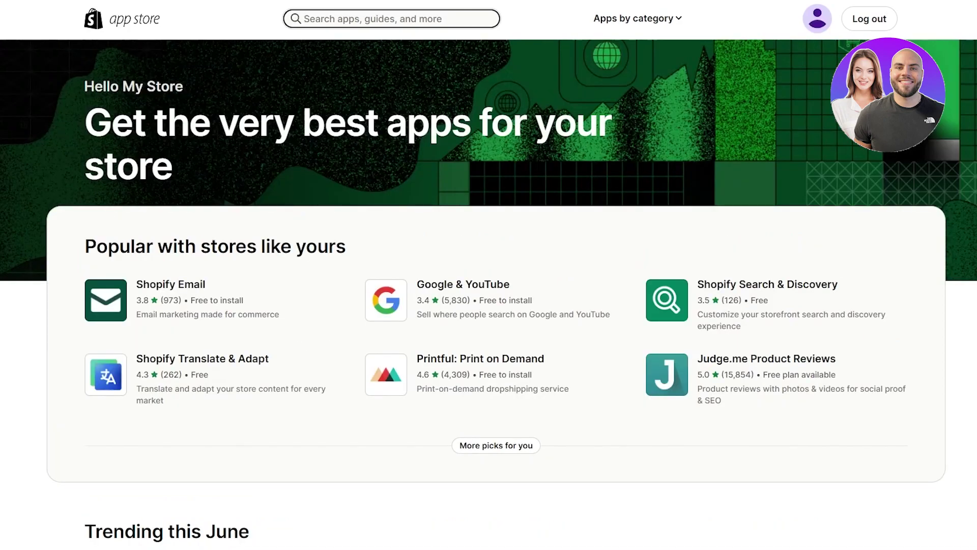
left_click(342, 17)
type("google")
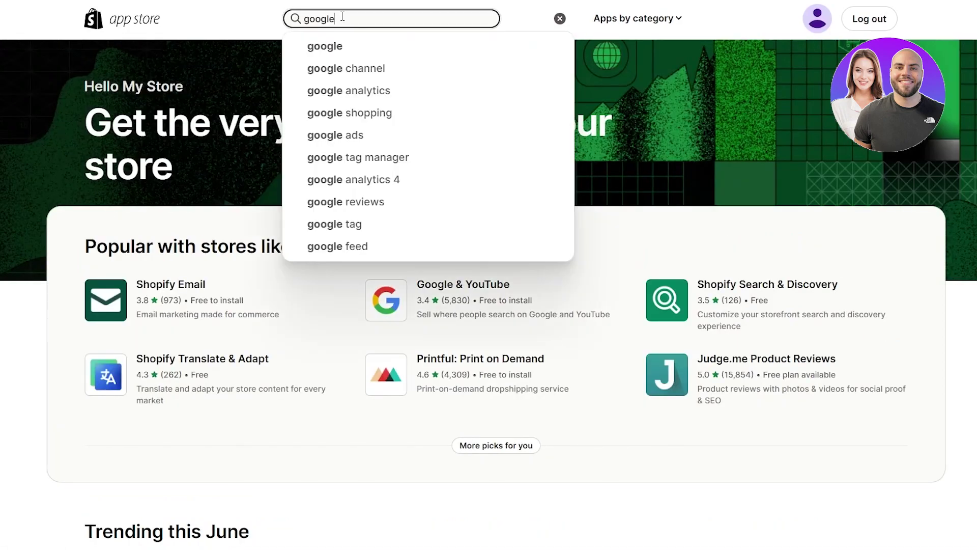
key("Return")
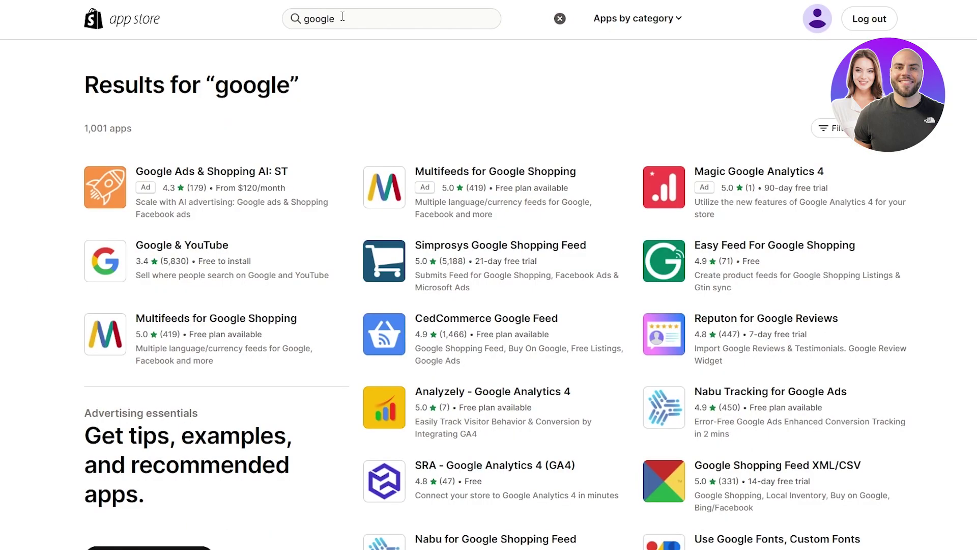
scroll(901, 159, "down", 5)
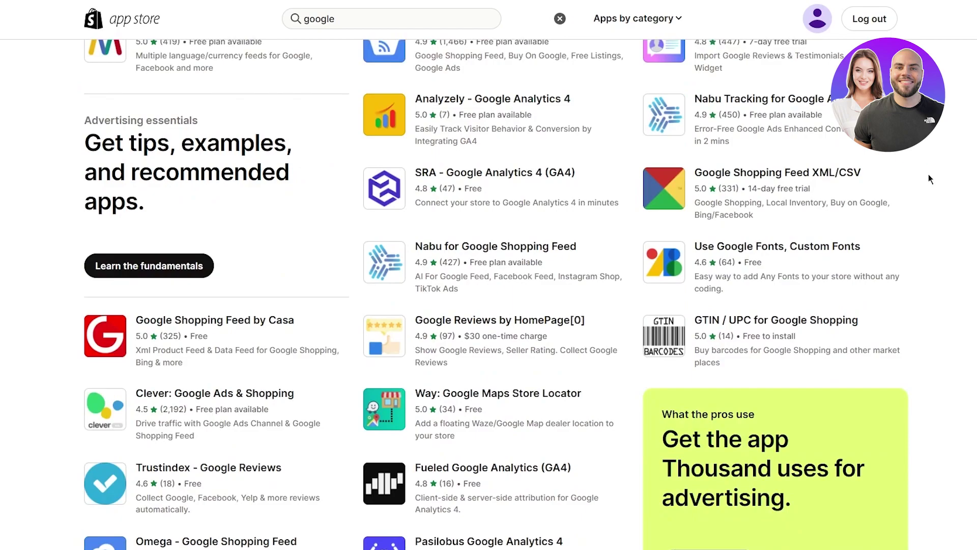
scroll(928, 180, "down", 6)
scroll(928, 180, "up", 10)
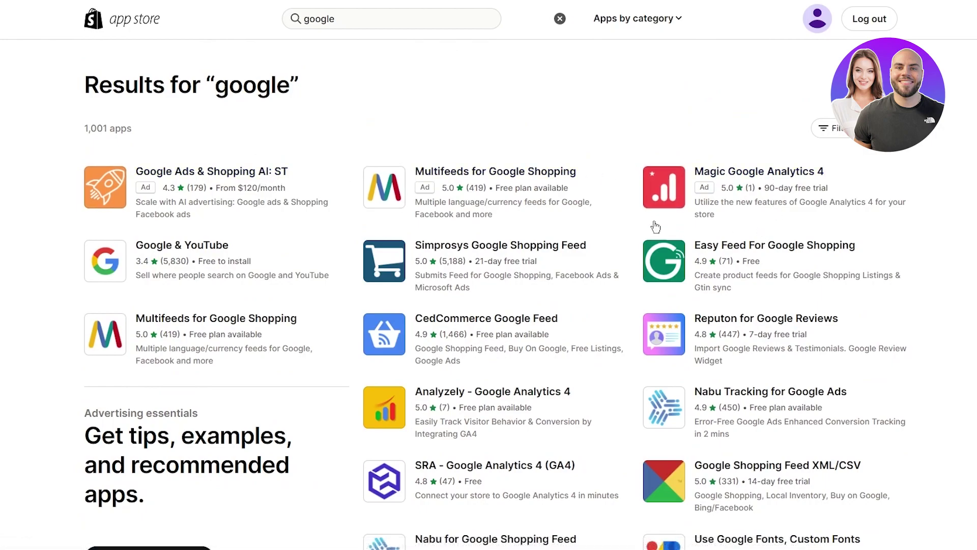
- Open the Google & YouTube result, add the app, and confirm it as a sales channel
left_click(206, 246)
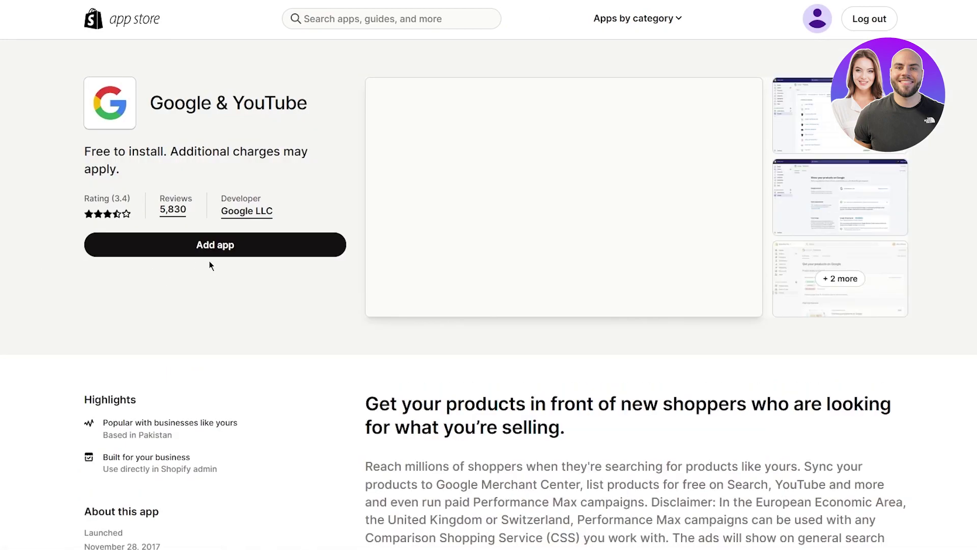
left_click(201, 246)
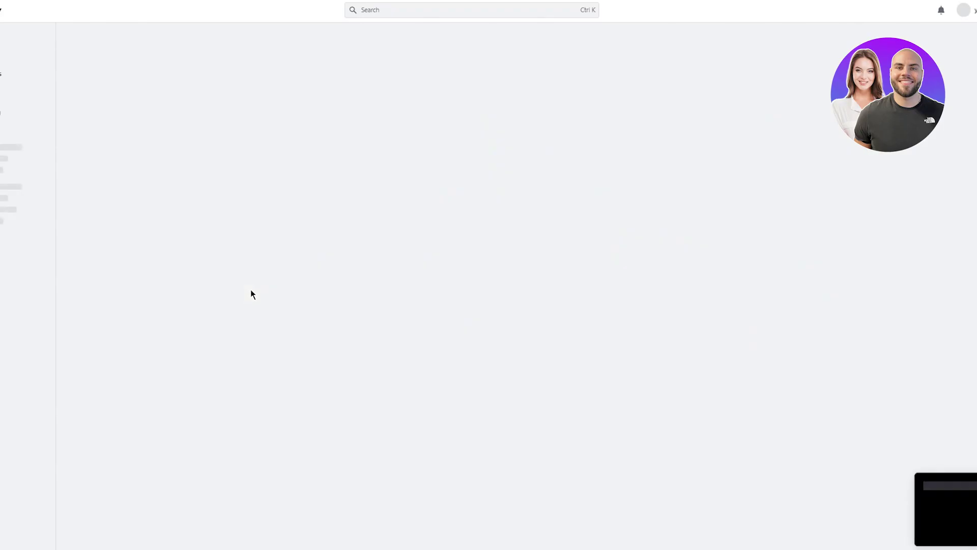
left_click(687, 42)
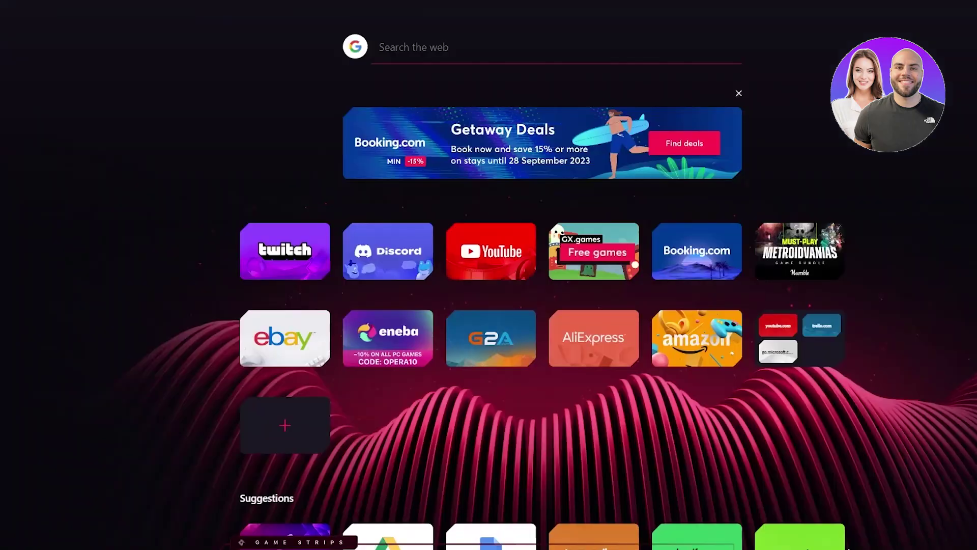
- Go to Google Analytics via the 'google an' address-bar suggestion and start Create Property
type("goog")
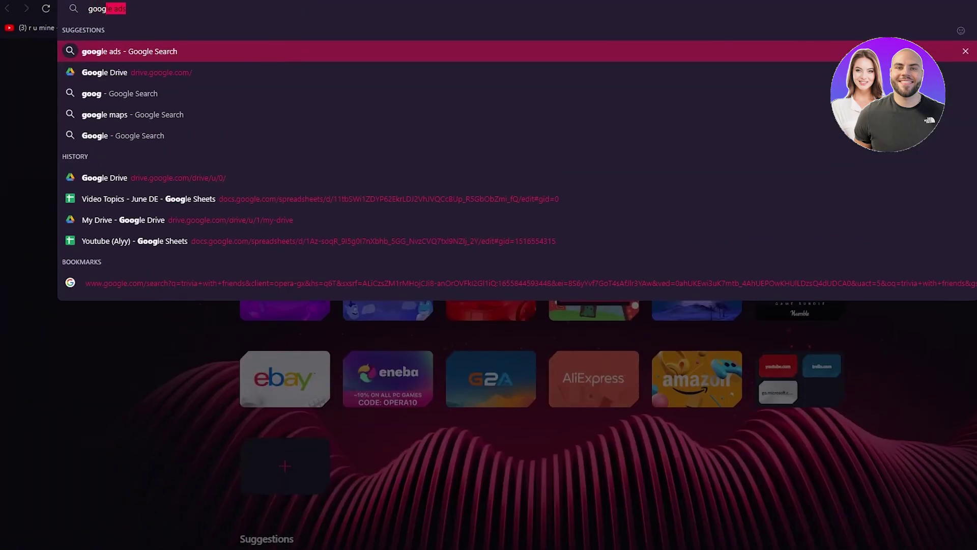
type("le an")
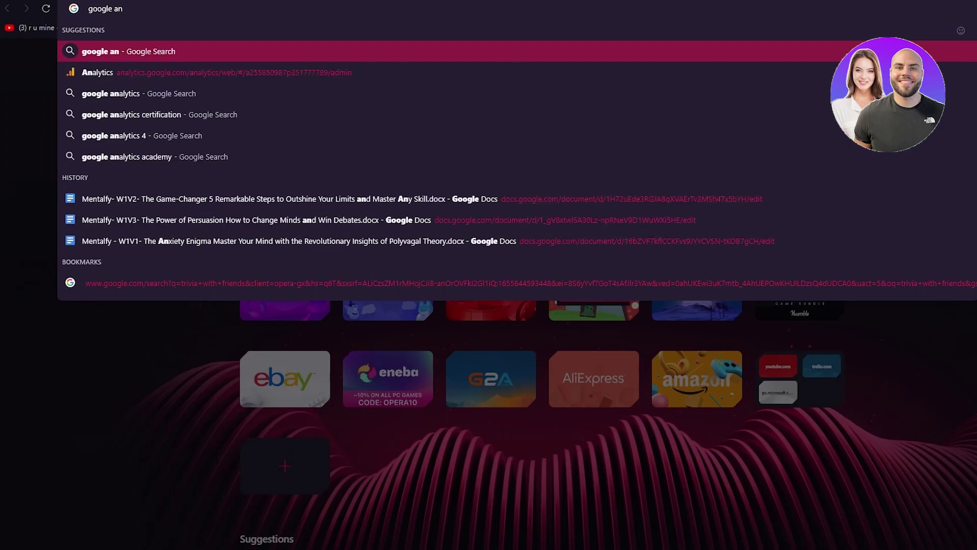
key("Down")
key("Return")
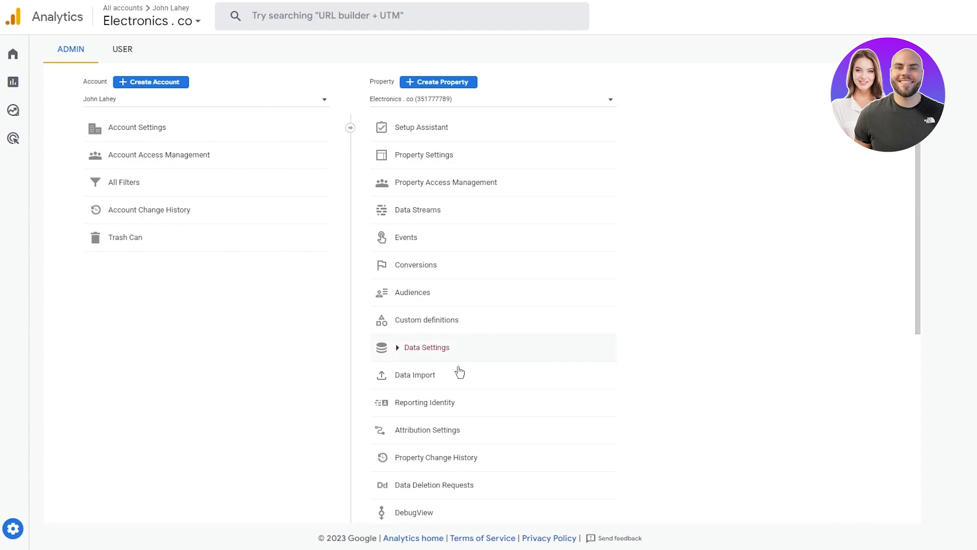
left_click(425, 81)
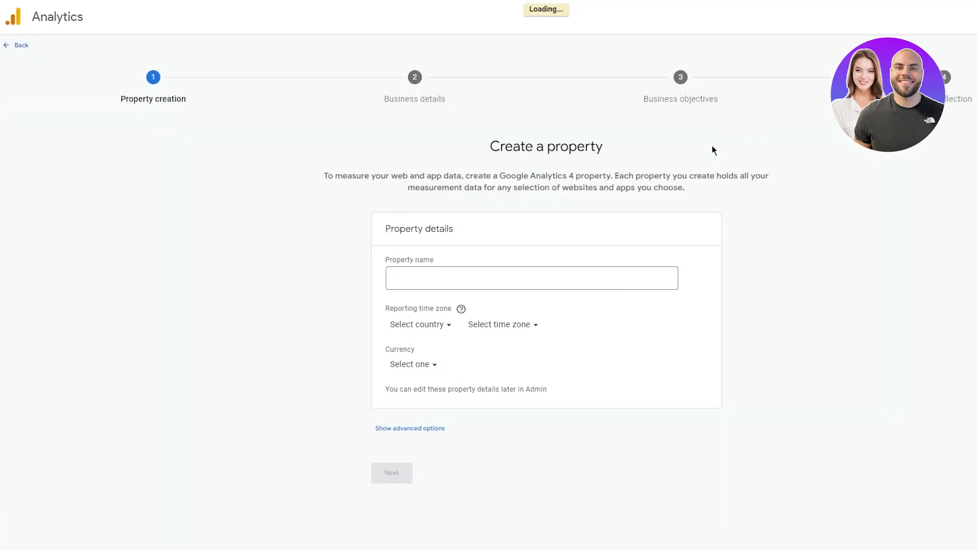
- Name the property 'shopify' and set business size Small, industry Computers & Electronics
left_click(560, 275)
type("shopify")
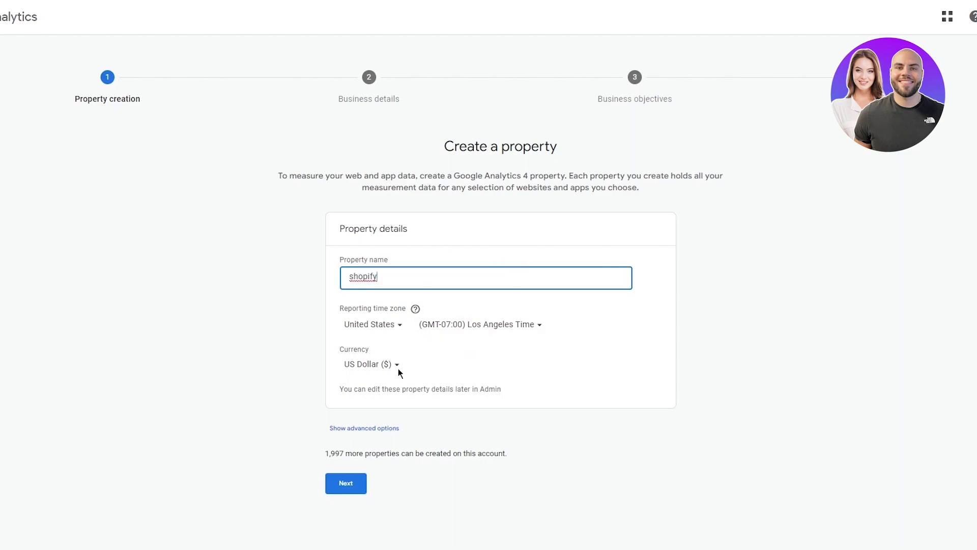
left_click(364, 481)
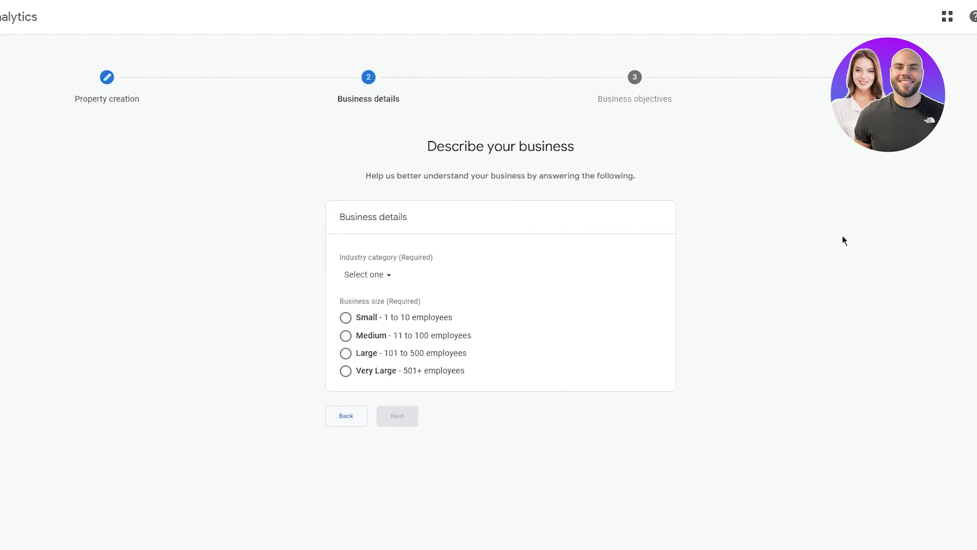
left_click(356, 321)
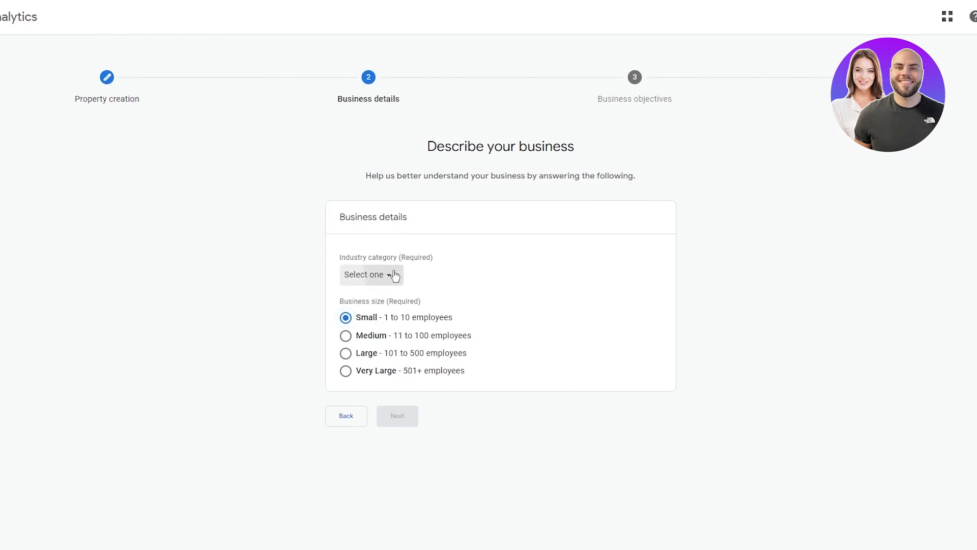
left_click(390, 274)
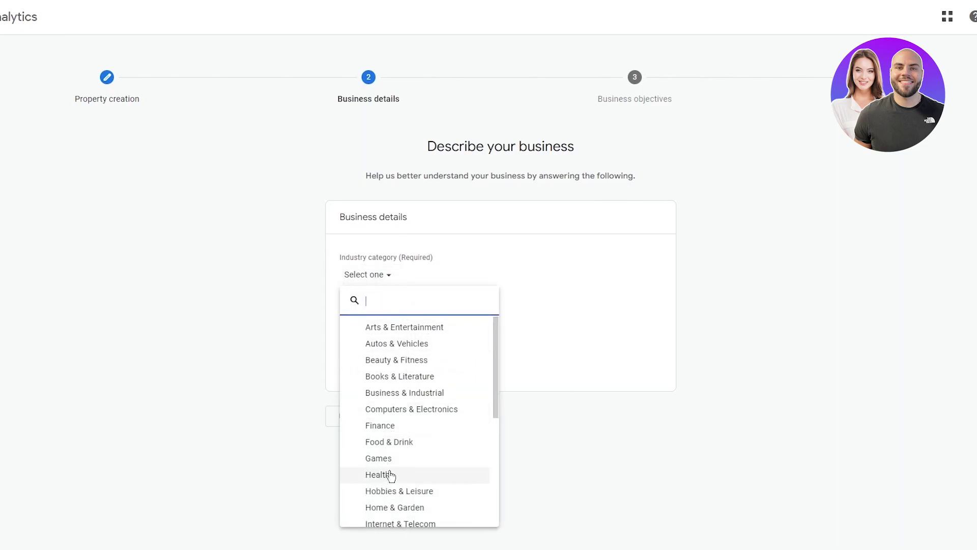
left_click(452, 410)
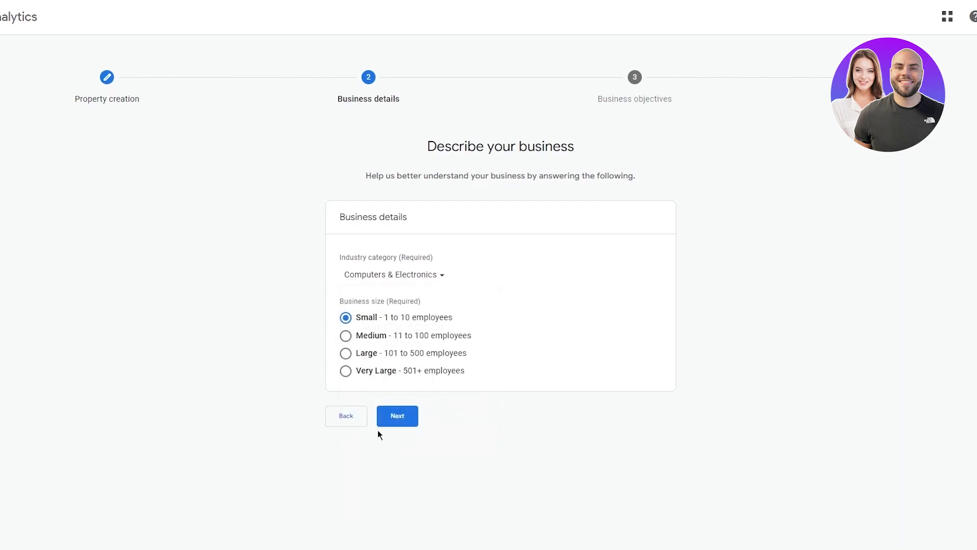
left_click(402, 420)
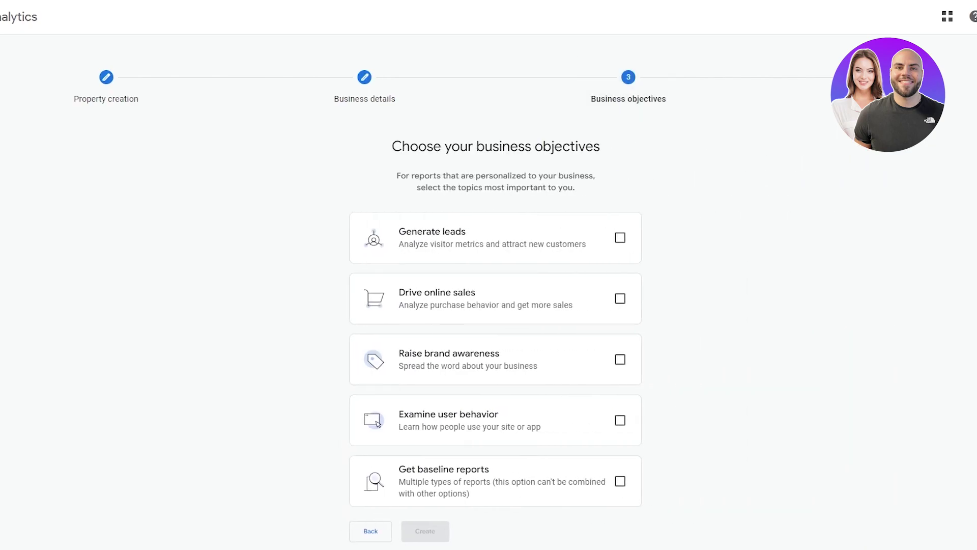
- Choose Generate leads, Drive online sales and Raise brand awareness objectives, then create the property
left_click_drag(395, 142, 619, 148)
left_click(635, 227)
scroll(621, 216, "down", 1)
left_click(620, 235)
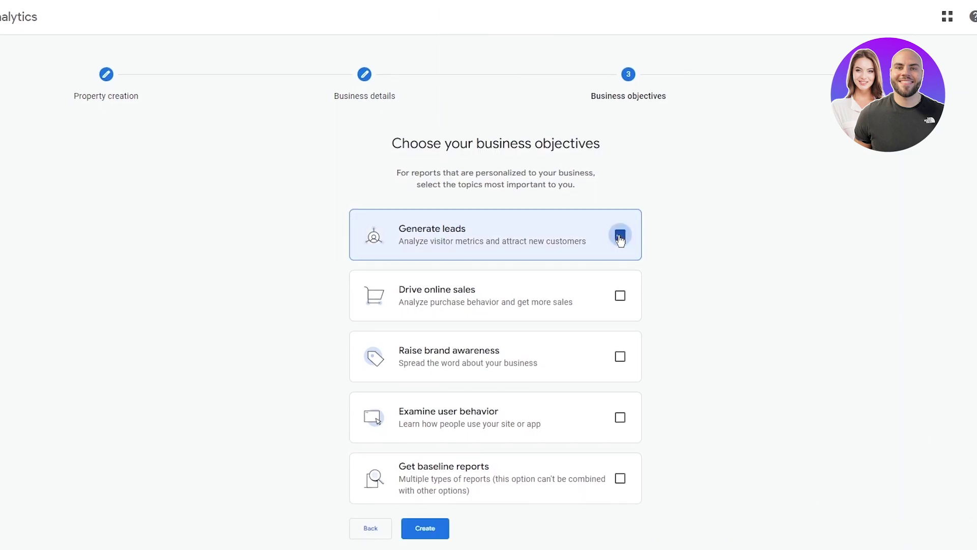
left_click(620, 296)
left_click(620, 357)
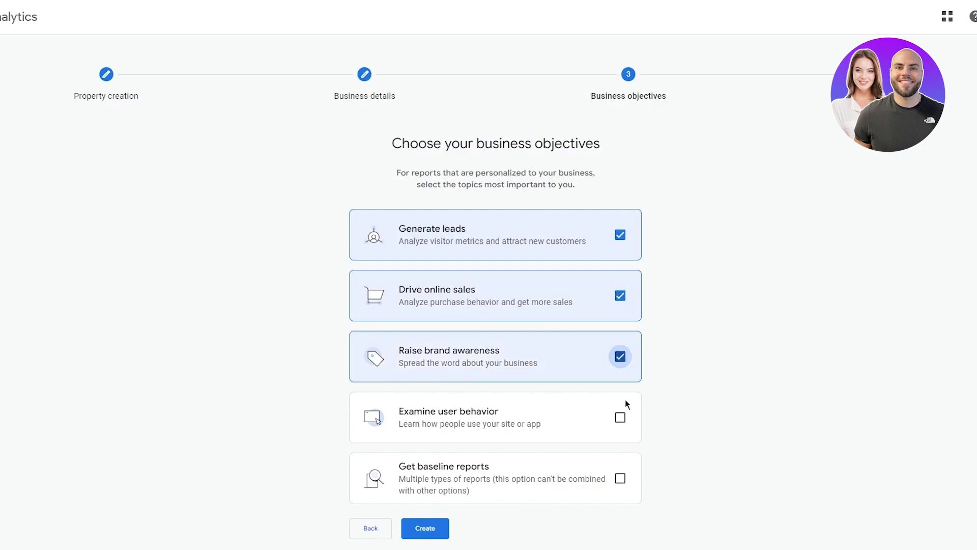
left_click(435, 529)
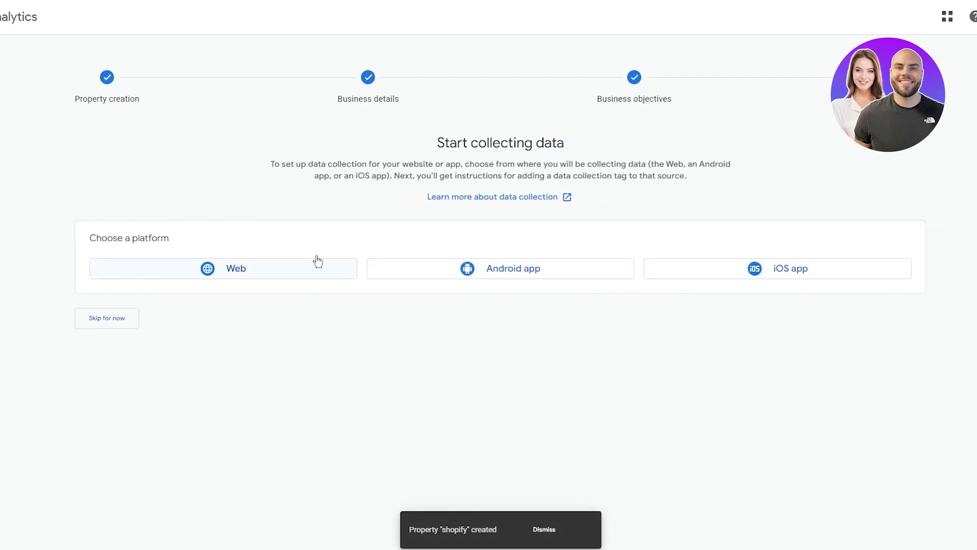
- Choose Web for the data stream, then open the live My Store storefront from Shopify Themes
left_click(235, 278)
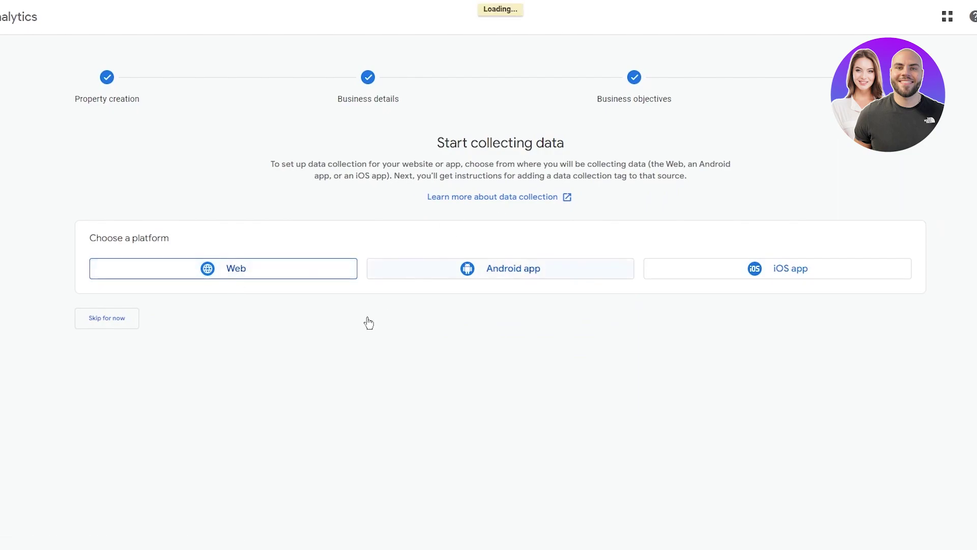
left_click(476, 121)
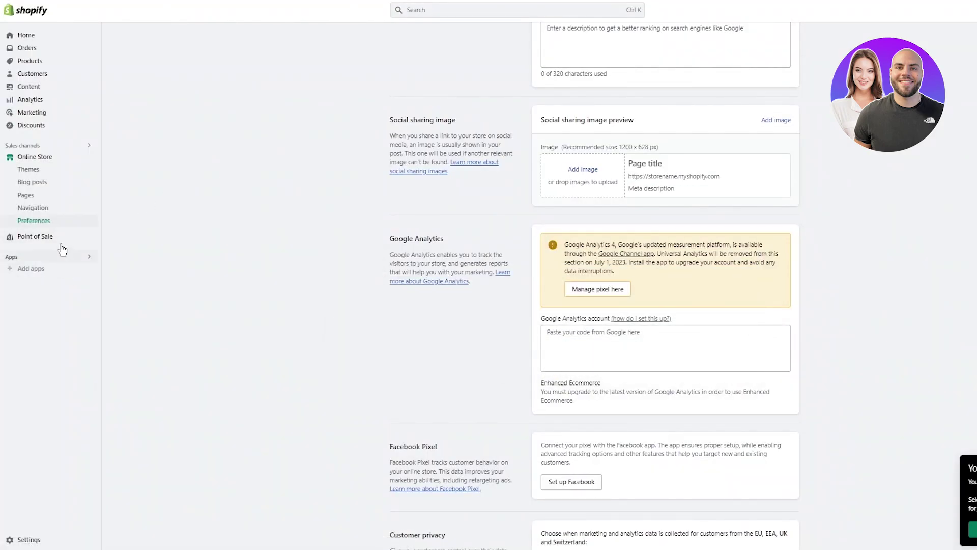
left_click(50, 160)
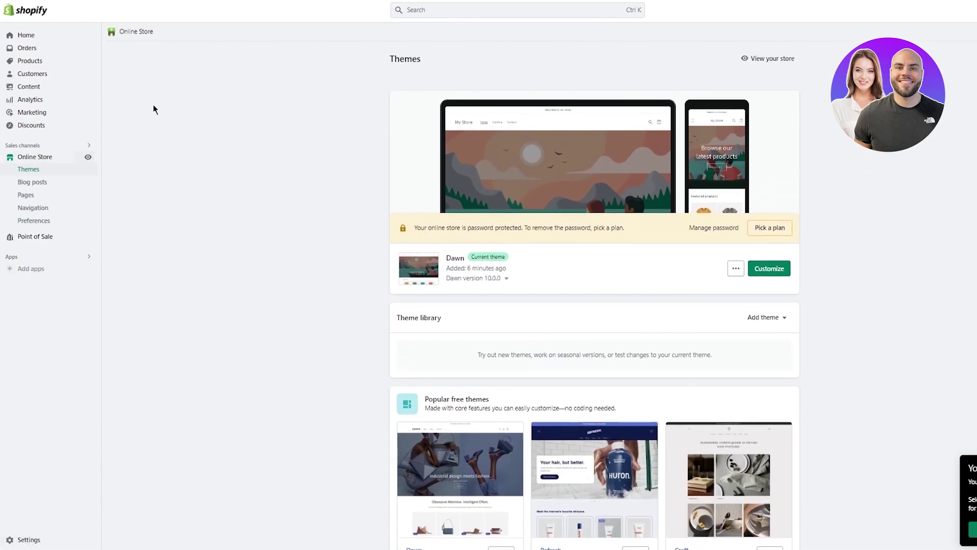
left_click(88, 157)
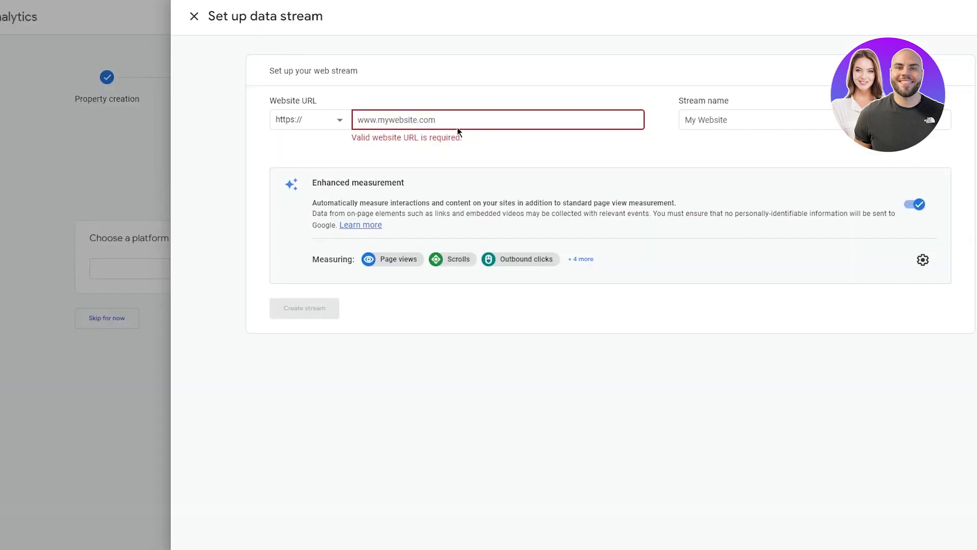
left_click(441, 114)
type("https://746181.myshopify.com")
left_click(760, 118)
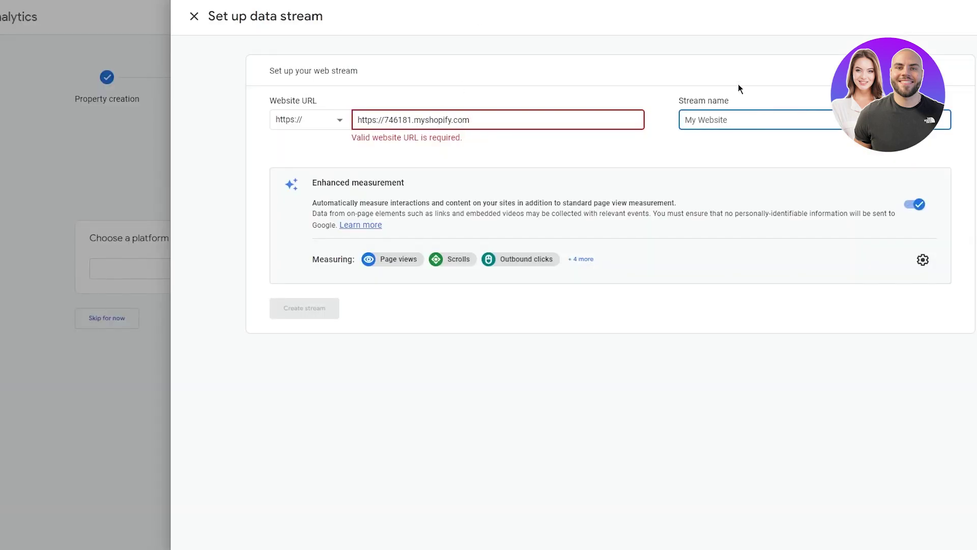
type("shopify")
left_click(463, 155)
left_click(328, 120)
left_click(379, 128)
key("BackSpace")
key("BackSpace")
key("BackSpace")
key("BackSpace")
key("BackSpace")
key("BackSpace")
key("BackSpace")
key("BackSpace")
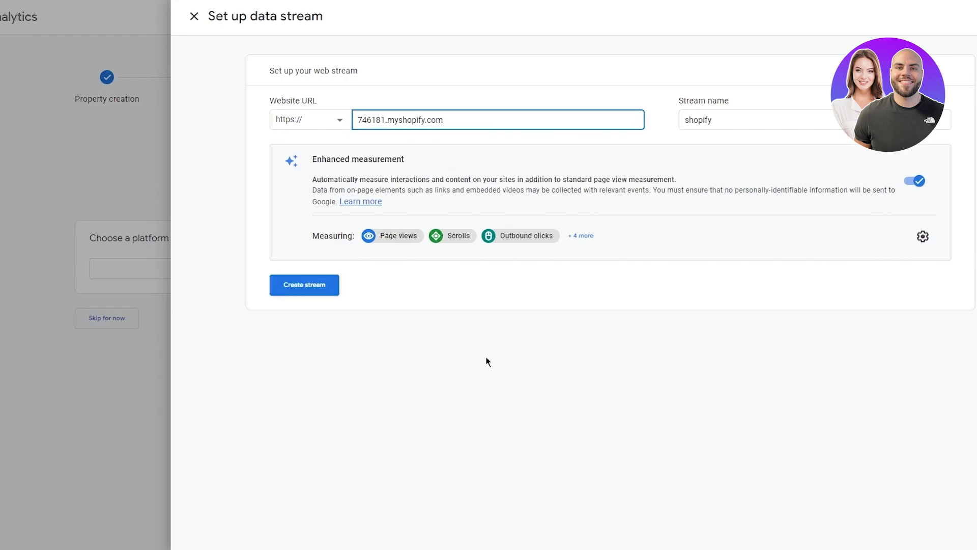
left_click(297, 288)
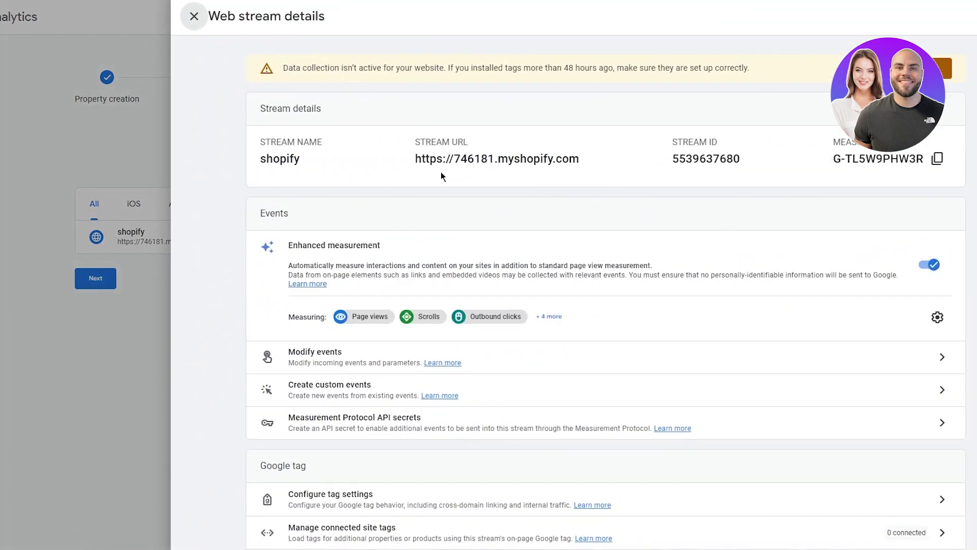
- Show the shopify stream's Google tag installation instructions, down to the manual gtag code
left_click(328, 176)
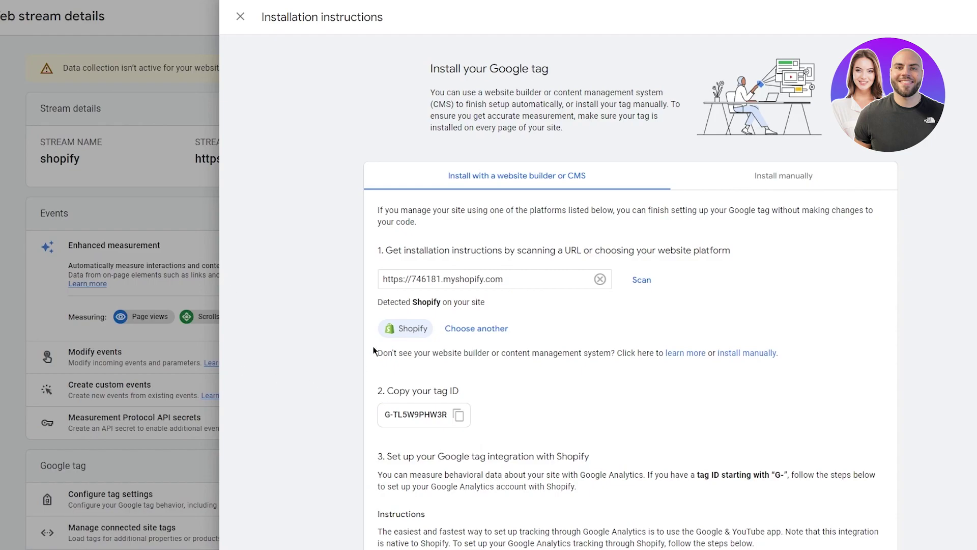
scroll(435, 304, "down", 2)
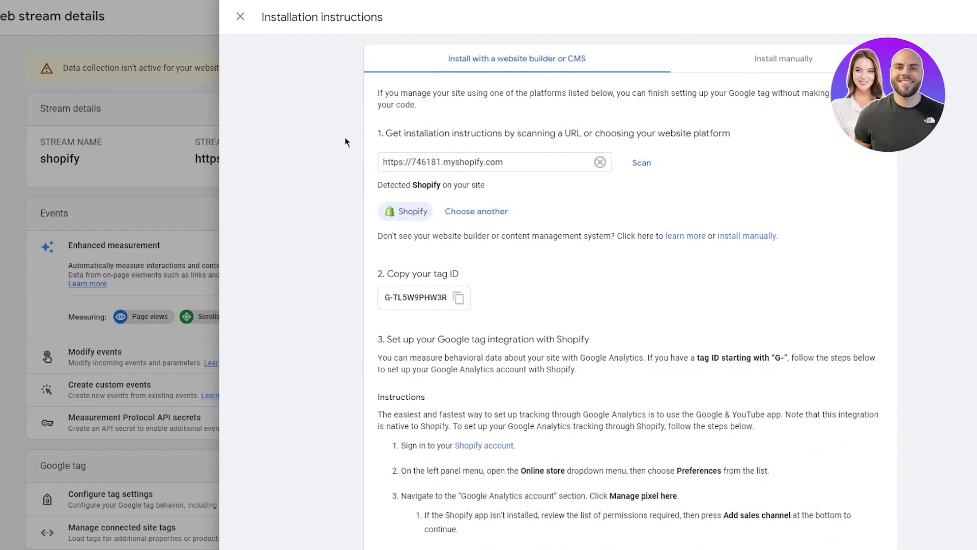
scroll(345, 137, "up", 3)
scroll(346, 146, "down", 9)
scroll(511, 260, "up", 8)
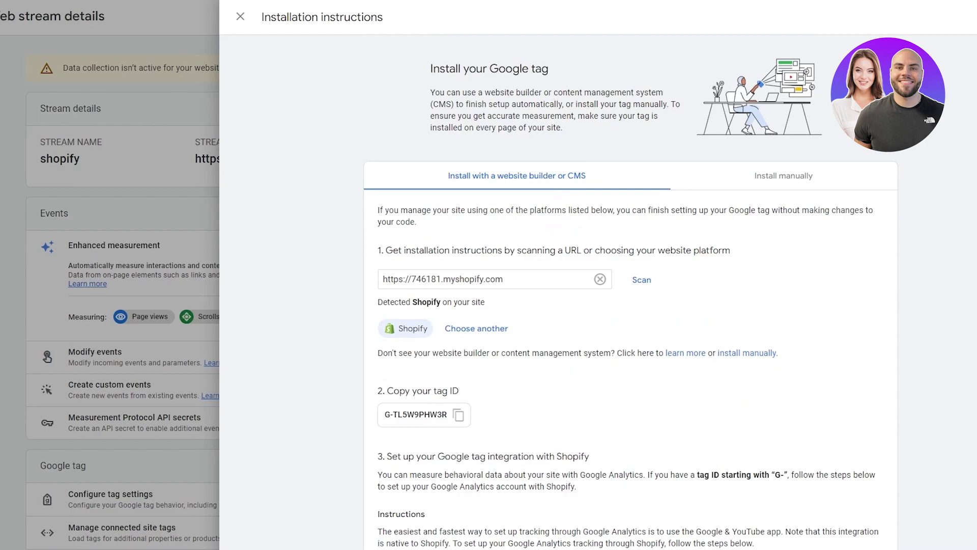
scroll(389, 292, "down", 15)
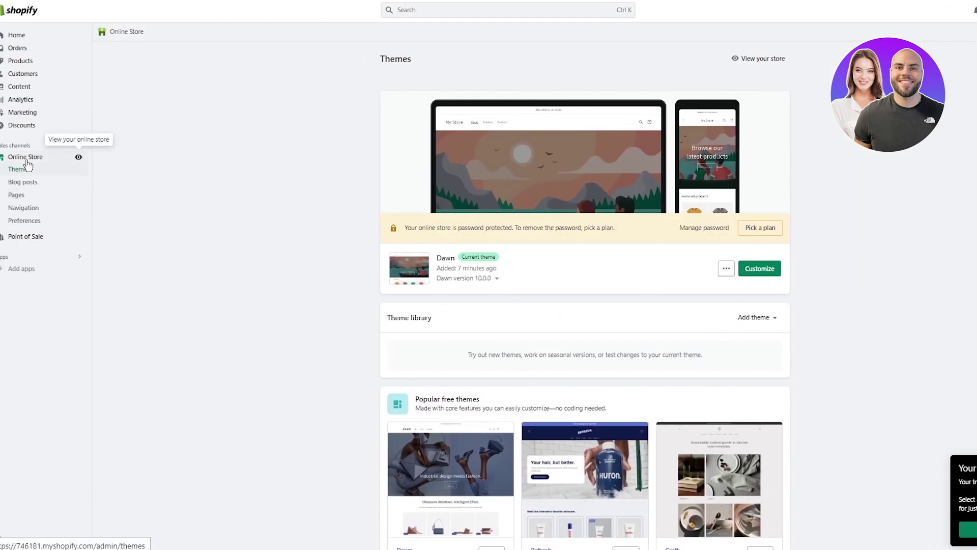
- Open Edit code for the current Dawn theme and clear the stray selection in the tag instructions
left_click(736, 270)
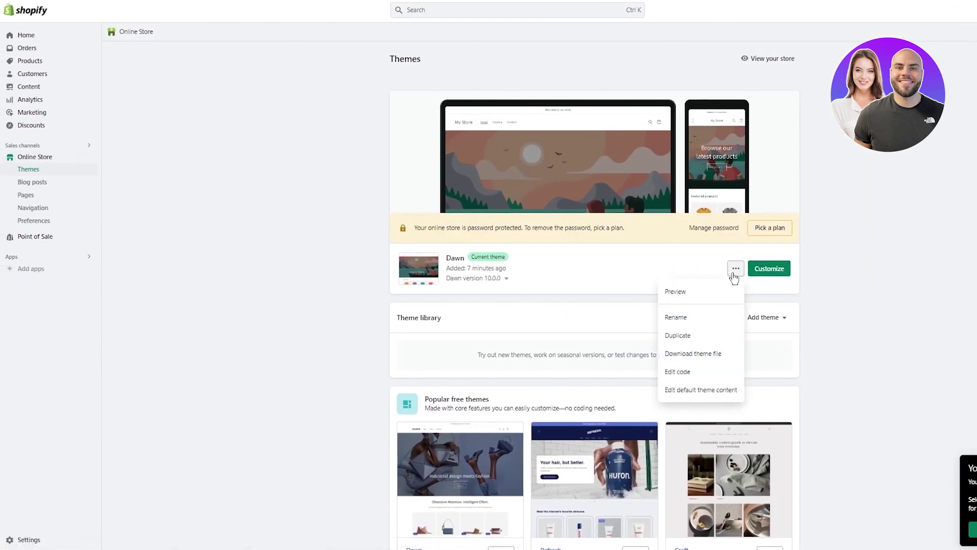
left_click(700, 371)
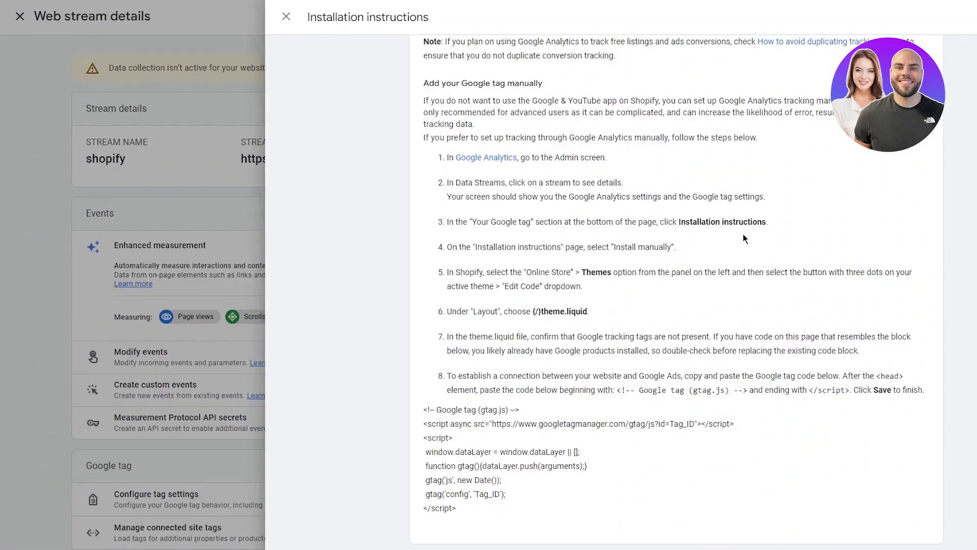
left_click(630, 306)
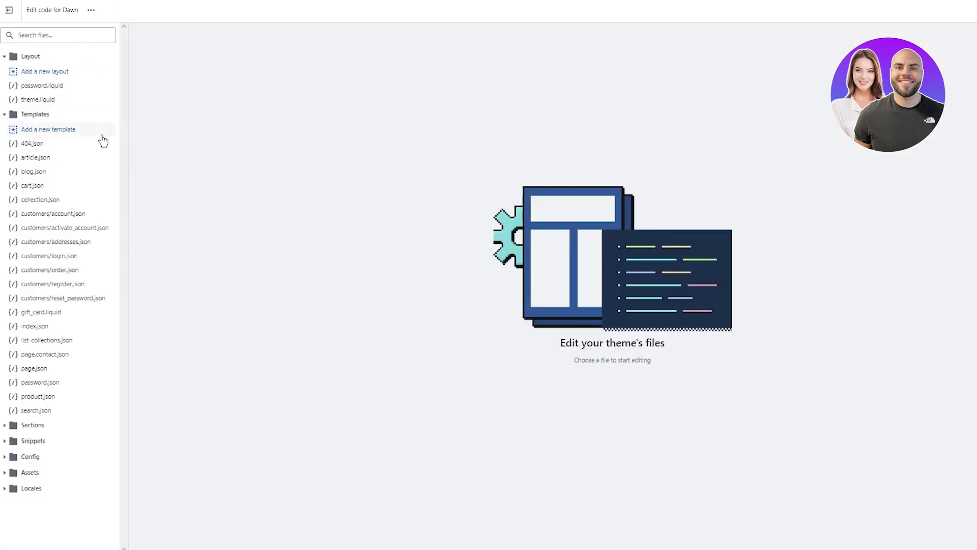
- Open Dawn's theme.liquid and copy the Google tag code block from <!-- Google tag --> to </script>
left_click(39, 100)
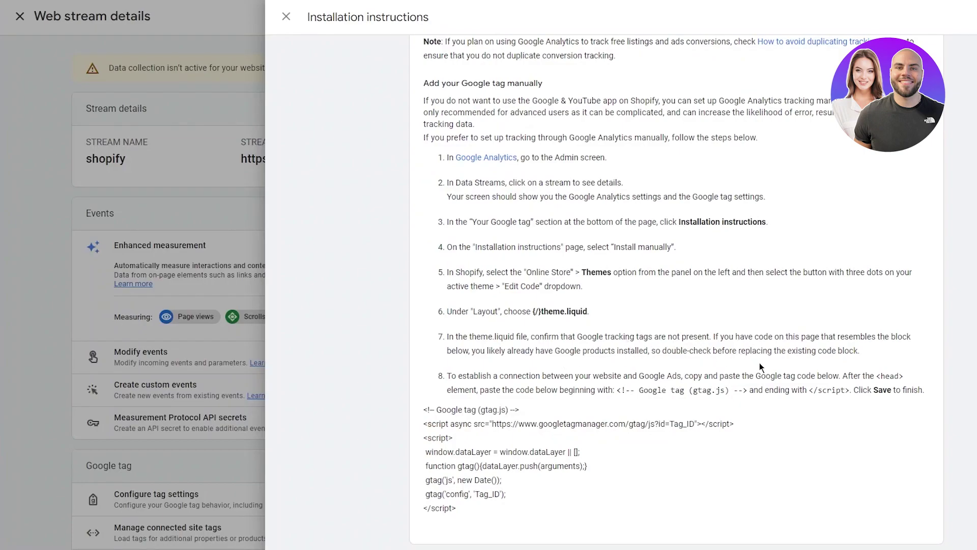
left_click_drag(423, 410, 550, 511)
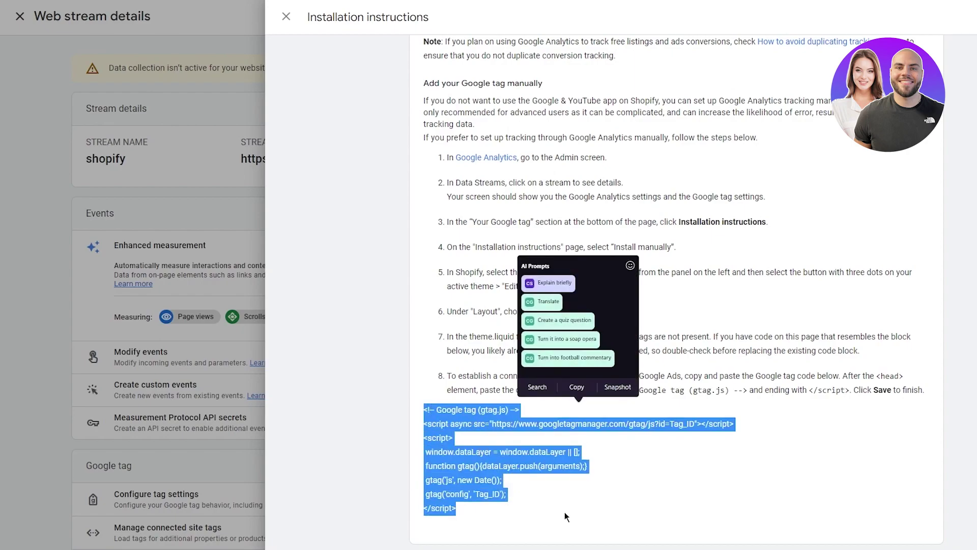
right_click(477, 462)
left_click(483, 338)
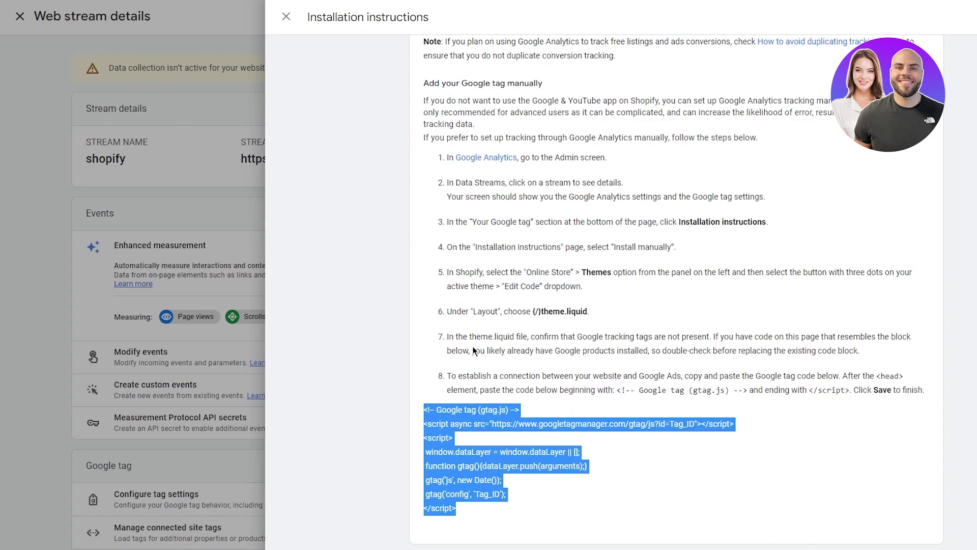
left_click(425, 359)
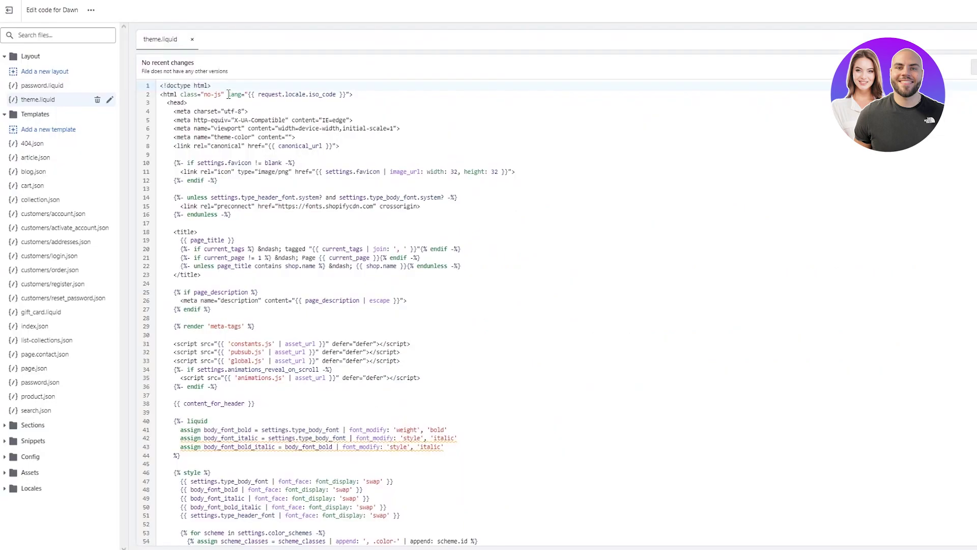
- Paste the gtag code on a new line after <head> in theme.liquid, save, and go back to Themes
left_click(202, 101)
key("Return")
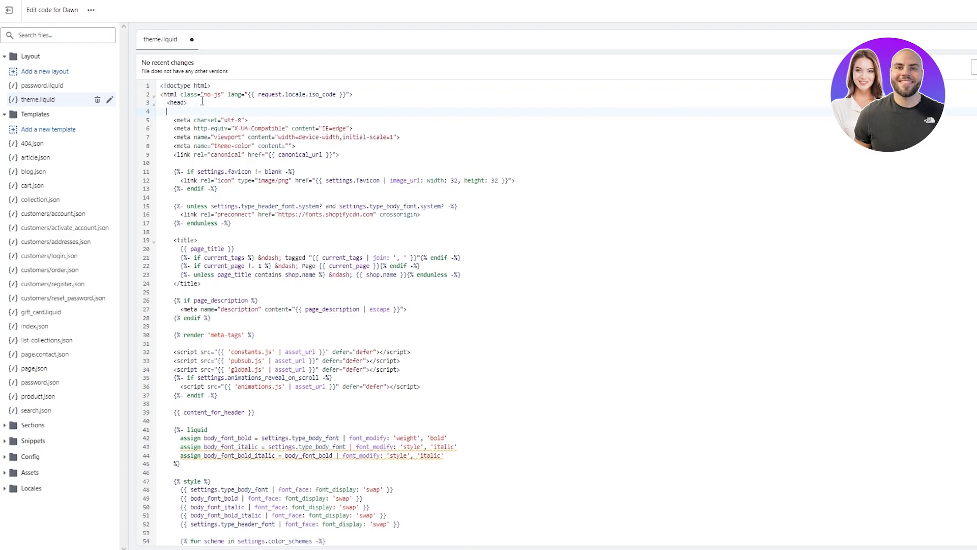
key("ctrl+v")
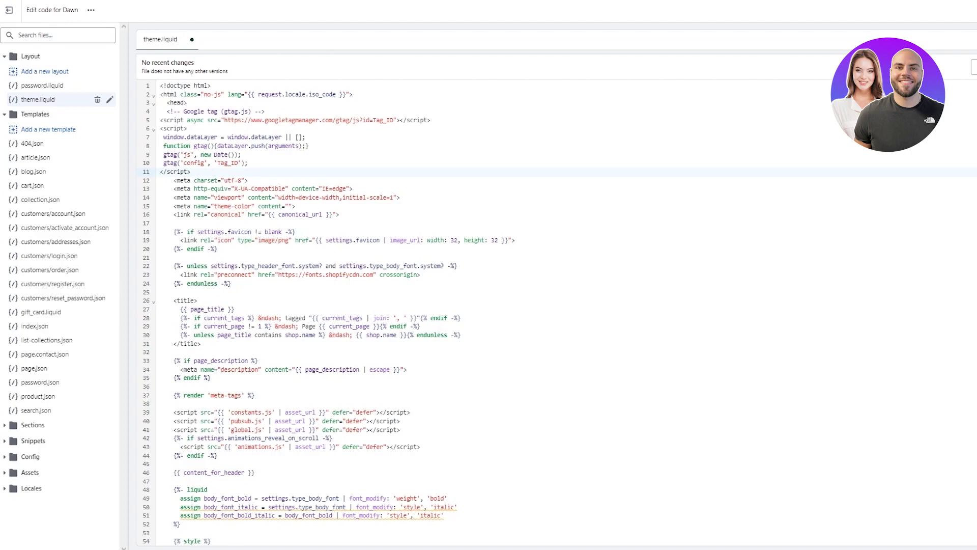
key("ctrl+s")
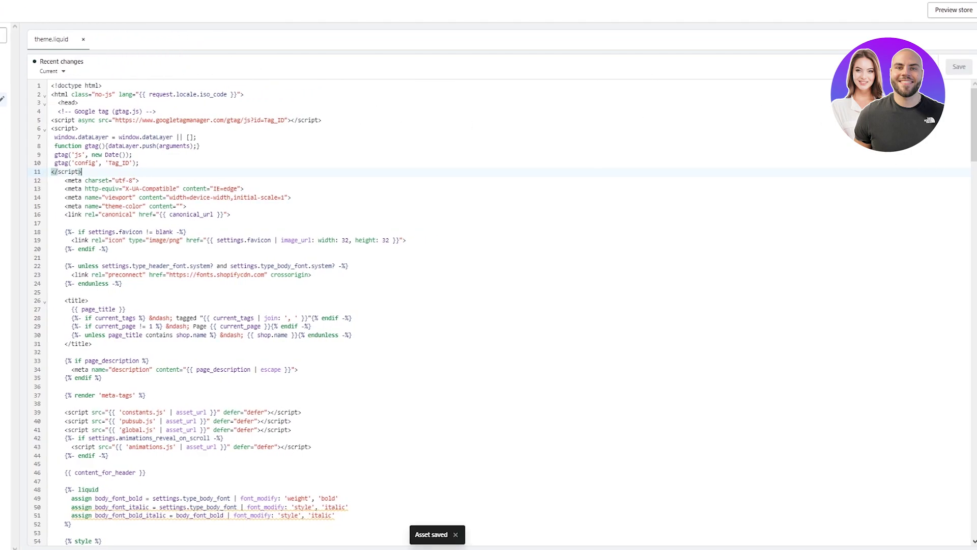
key("alt+Left")
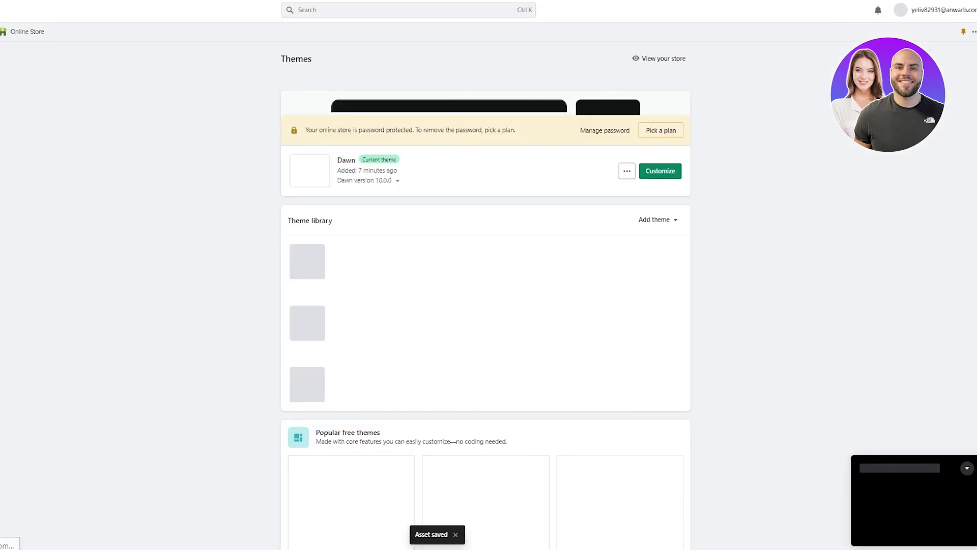